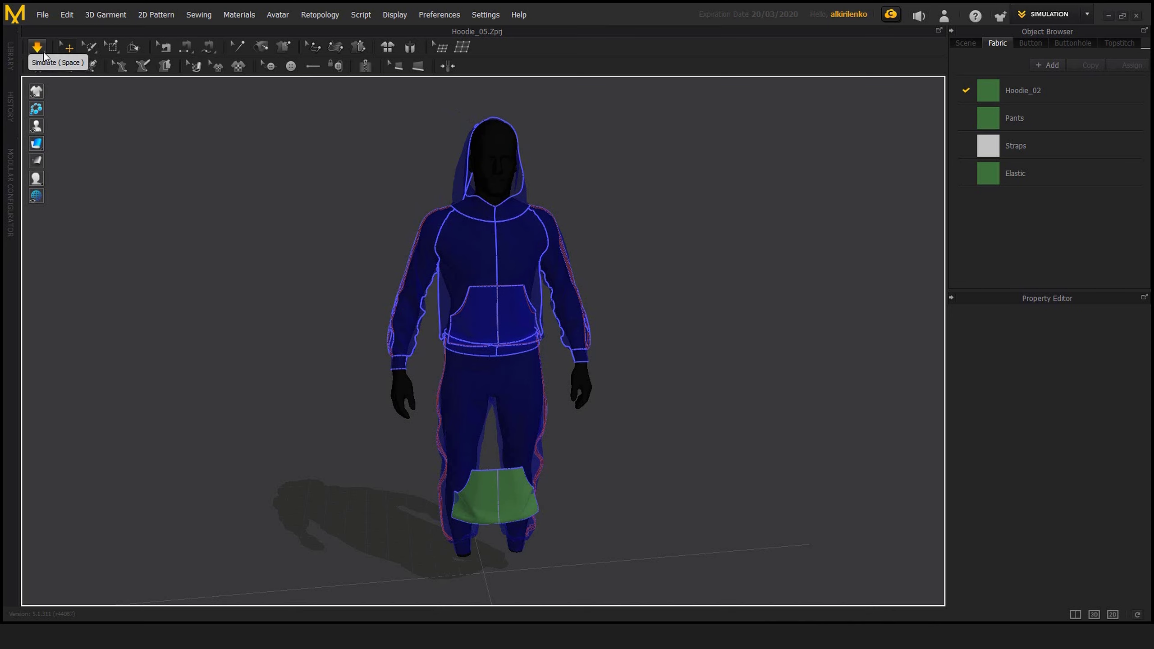
Step: Review the available simulation modes, then open the simulation properties and give them more room
{"action": "left_click", "coordinate": [39, 48]}
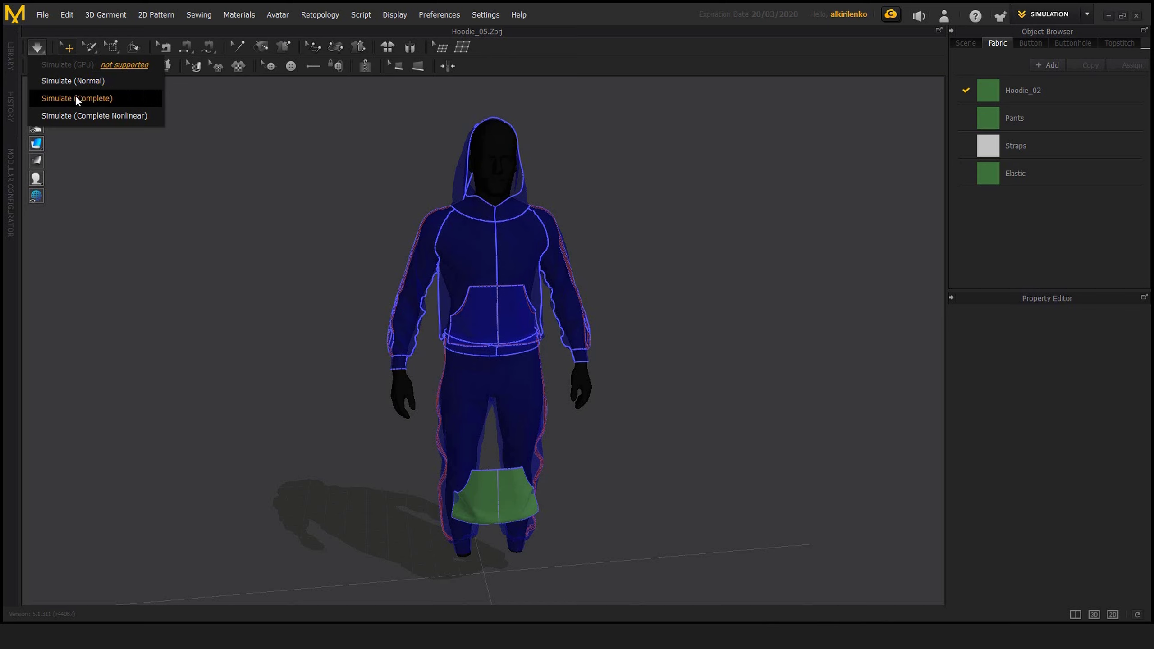
{"action": "left_click", "coordinate": [439, 14]}
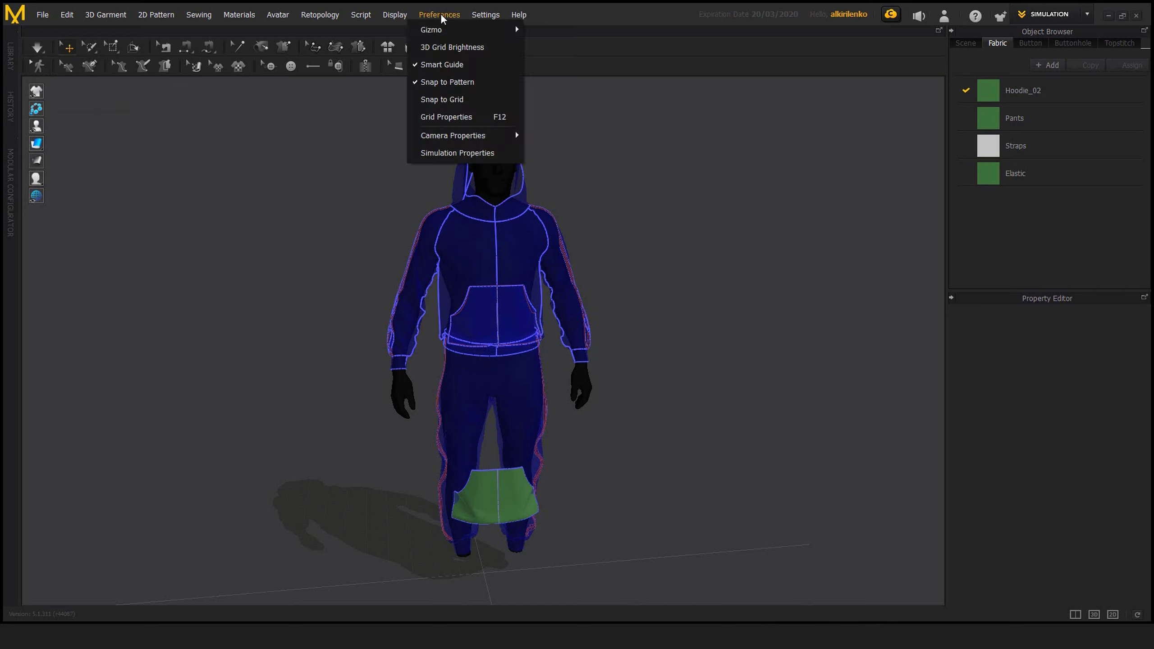
{"action": "left_click", "coordinate": [469, 154]}
{"action": "left_click_drag", "start_coordinate": [1039, 291], "coordinate": [1047, 220]}
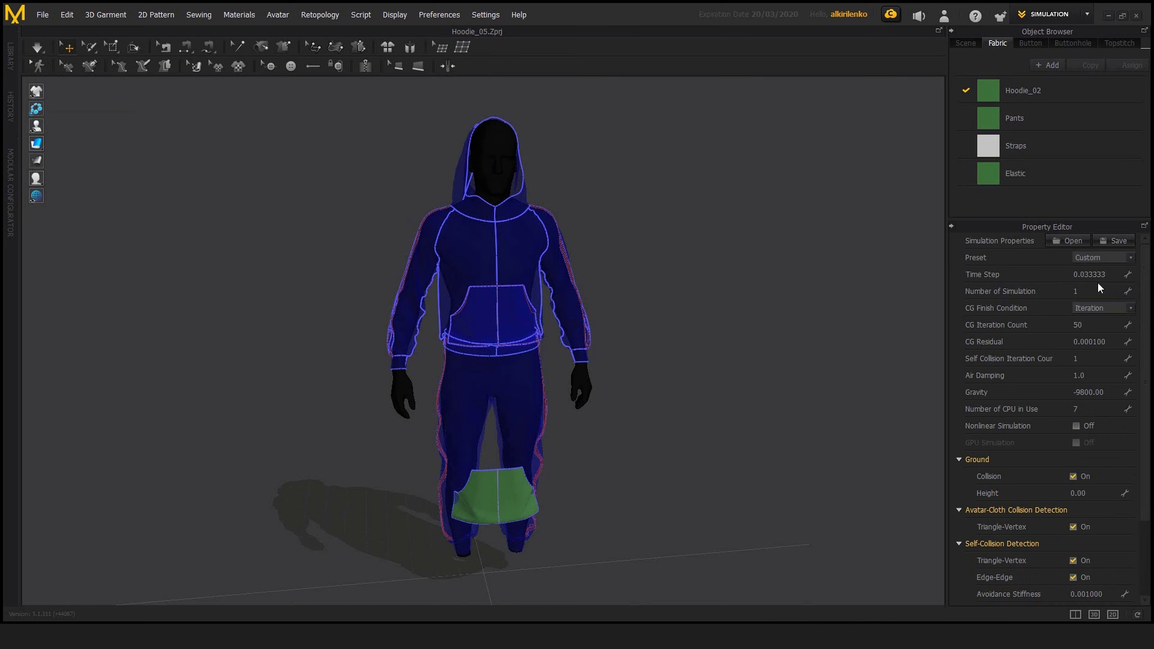
Step: Switch the simulation preset to Normal, Complete and GPU in turn to compare their settings
{"action": "left_click", "coordinate": [1130, 258]}
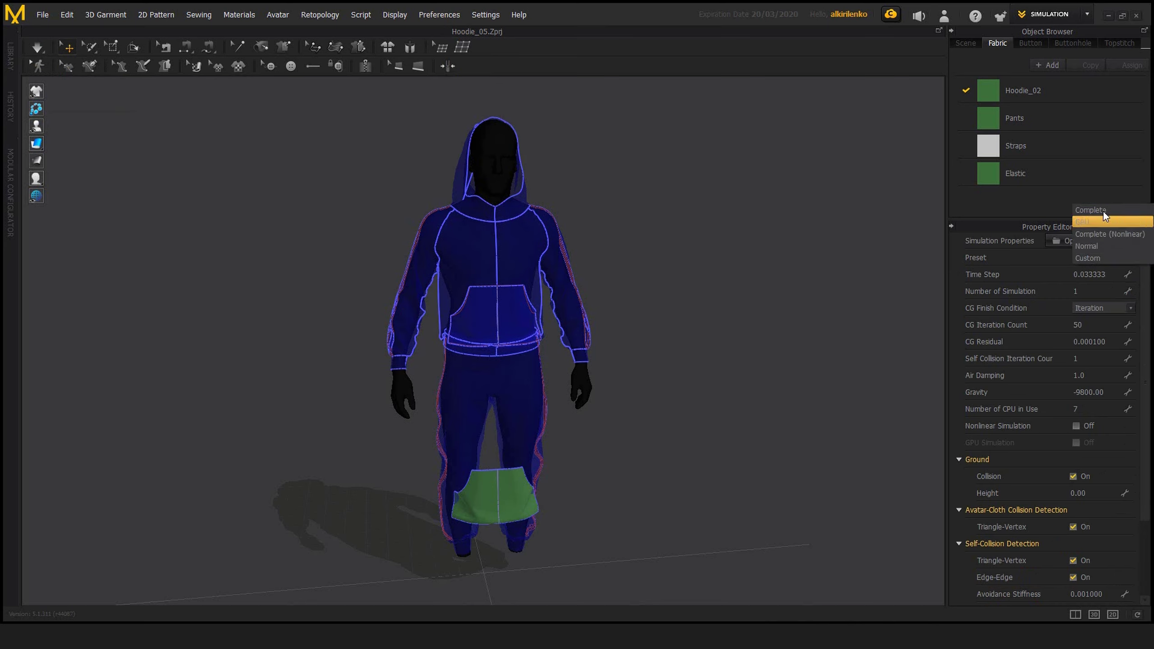
{"action": "left_click", "coordinate": [1092, 243]}
{"action": "left_click", "coordinate": [1126, 258]}
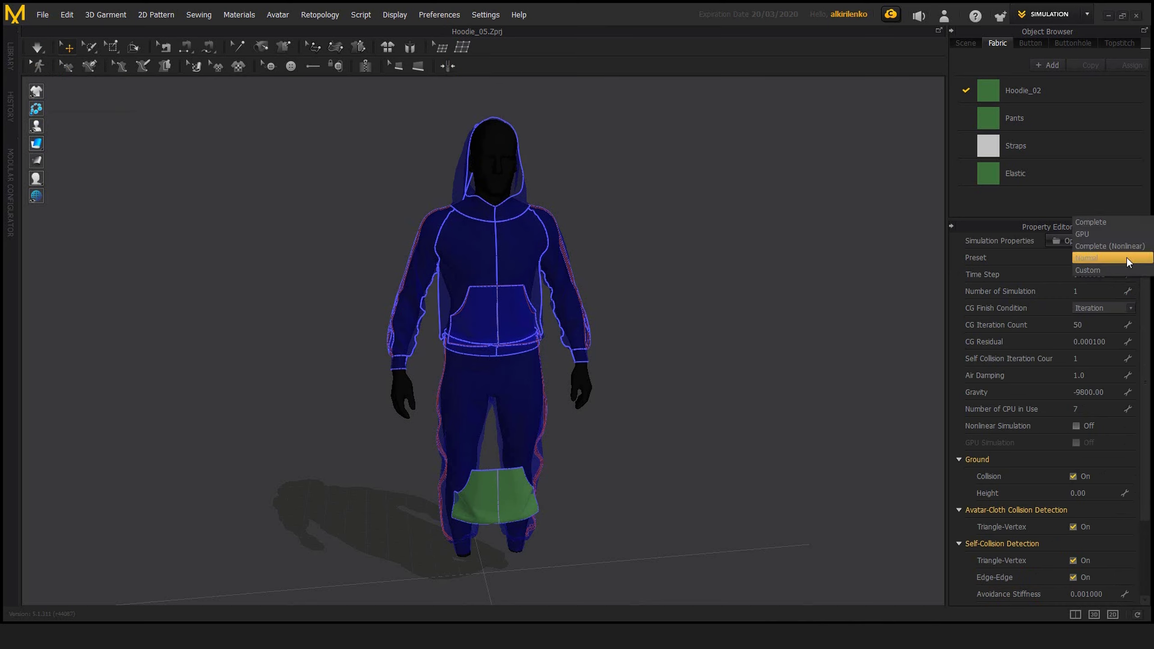
{"action": "left_click", "coordinate": [1098, 221]}
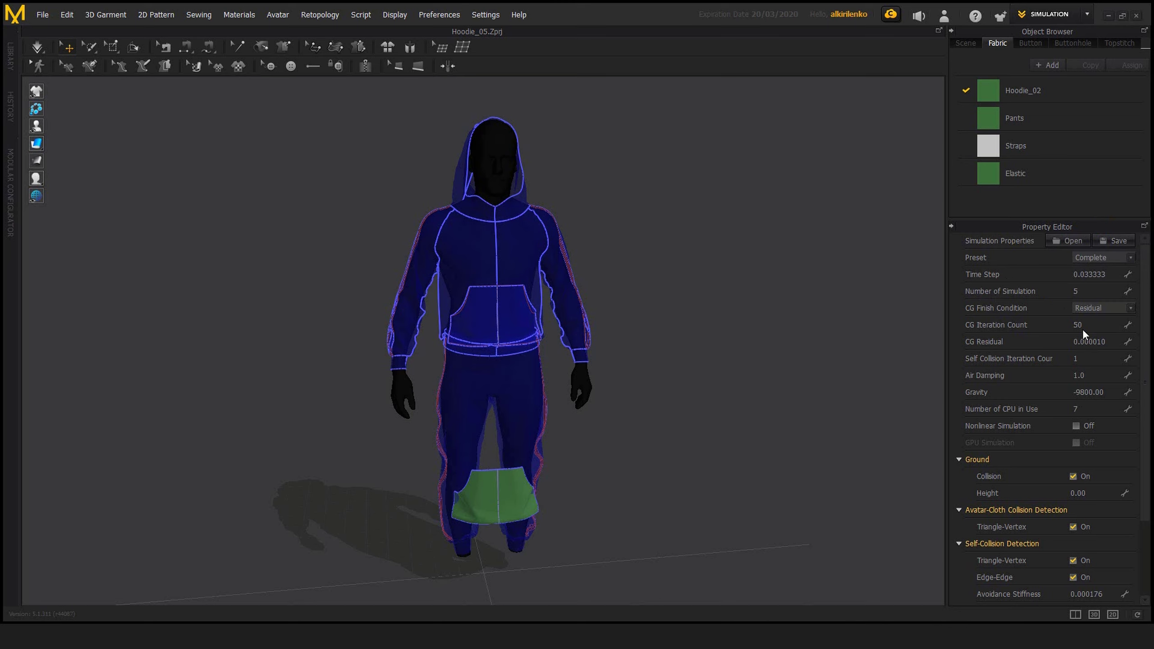
{"action": "left_click", "coordinate": [1129, 258]}
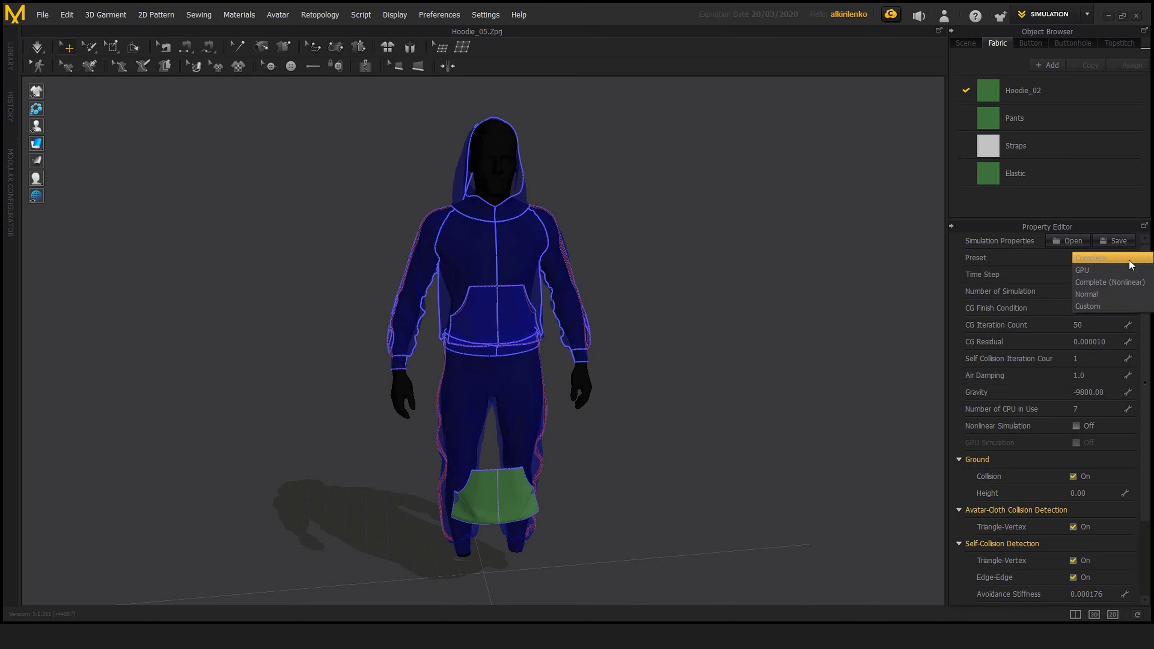
{"action": "left_click", "coordinate": [1096, 266]}
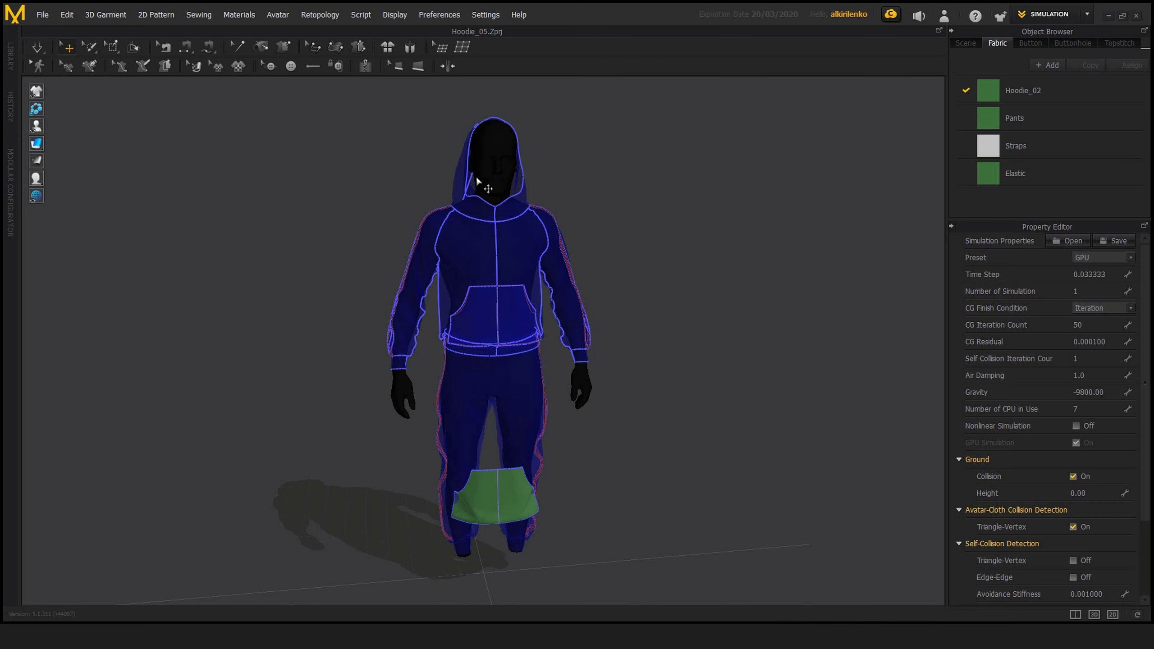
Step: Switch the simulation preset to Custom and set the number of simulations to 20
{"action": "left_click", "coordinate": [1131, 259]}
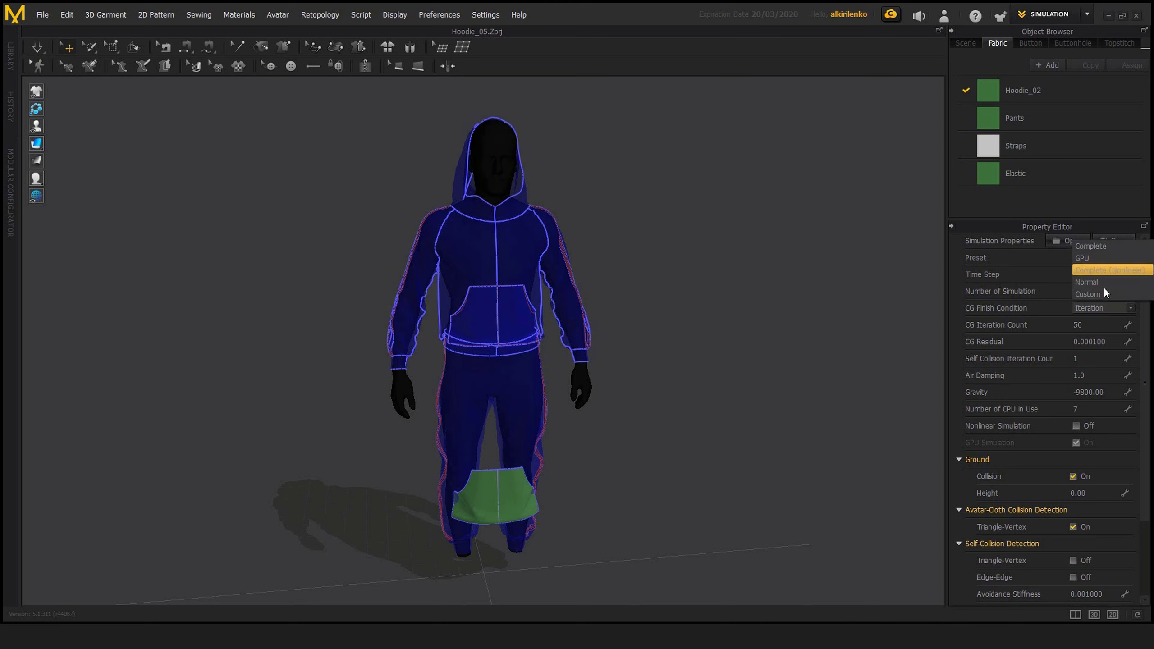
{"action": "left_click", "coordinate": [1104, 293]}
{"action": "double_click", "coordinate": [1094, 290]}
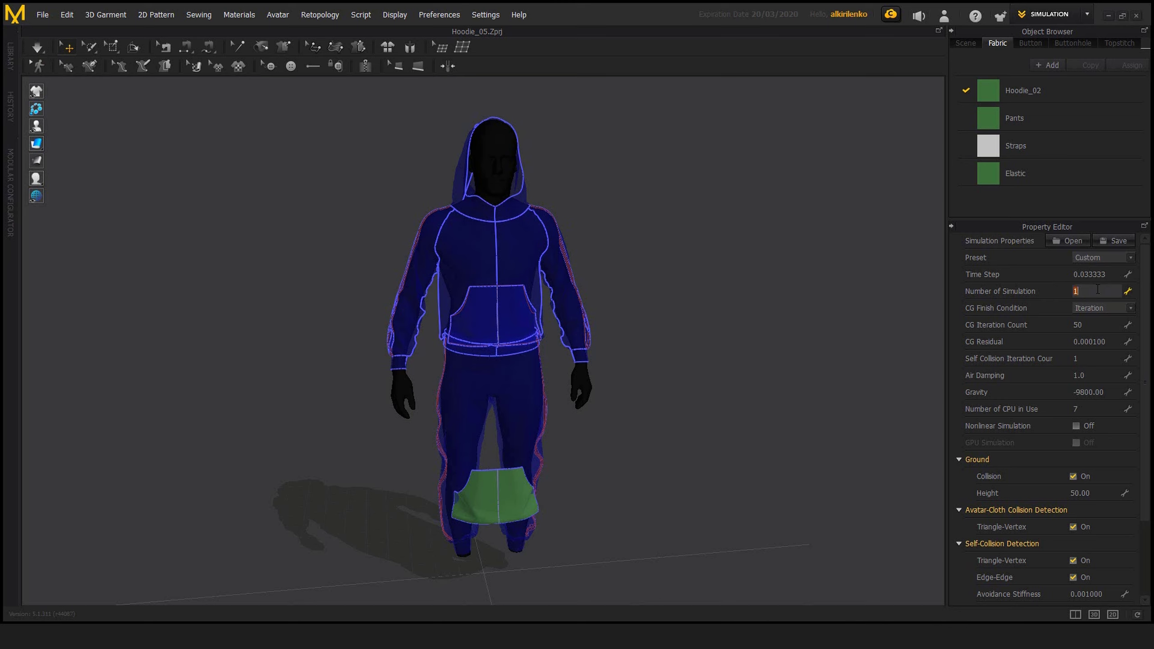
{"action": "type", "text": "20"}
{"action": "key", "text": "Return"}
Step: Try the GPU simulation preset and return to the Custom preset
{"action": "left_click", "coordinate": [1130, 258]}
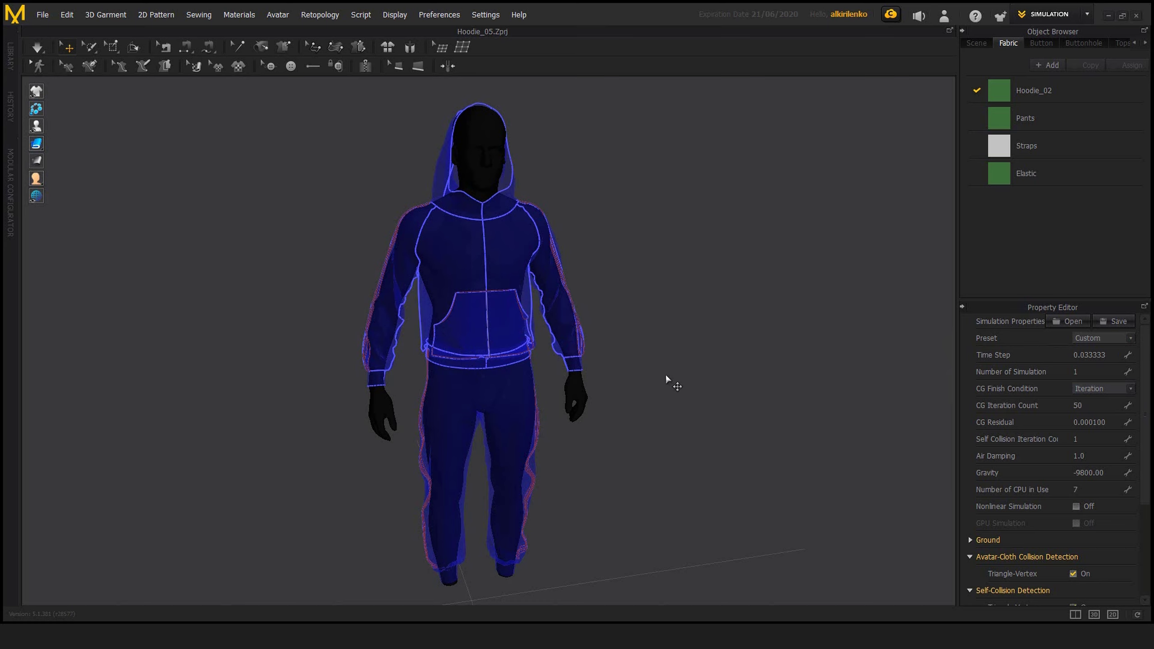
{"action": "left_click", "coordinate": [1131, 338]}
{"action": "left_click", "coordinate": [1090, 301]}
{"action": "left_click", "coordinate": [1131, 339]}
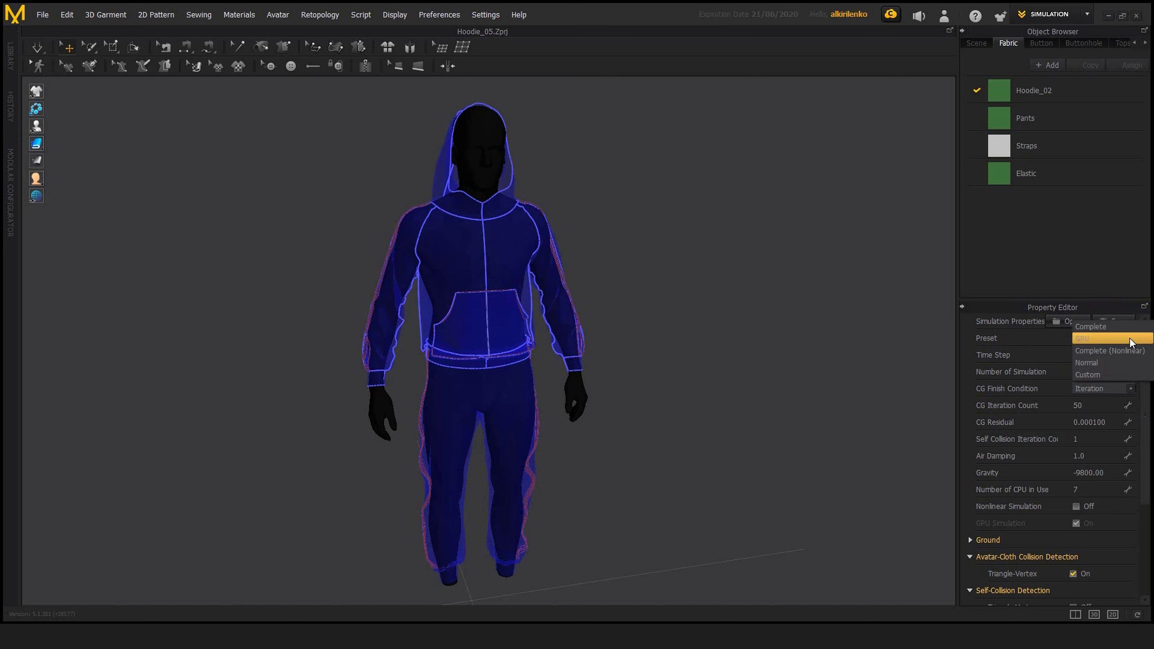
{"action": "left_click", "coordinate": [1110, 377]}
Step: Choose the Complete Nonlinear simulation mode for the garment
{"action": "left_click", "coordinate": [43, 51]}
{"action": "left_click", "coordinate": [44, 55]}
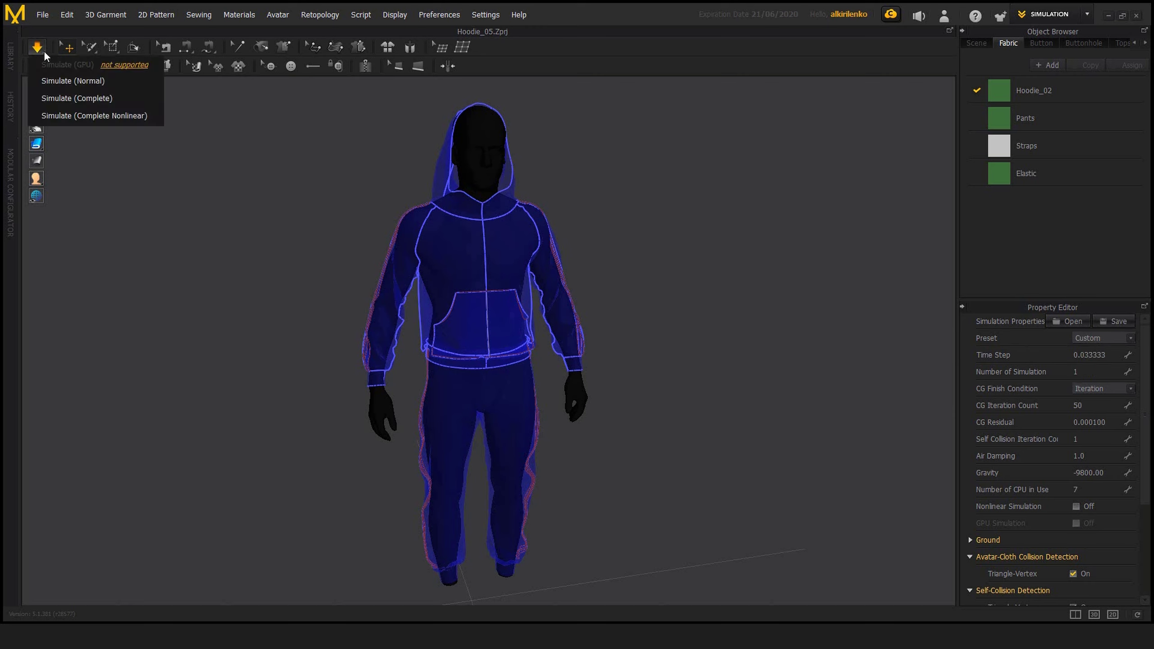
{"action": "left_click", "coordinate": [128, 115]}
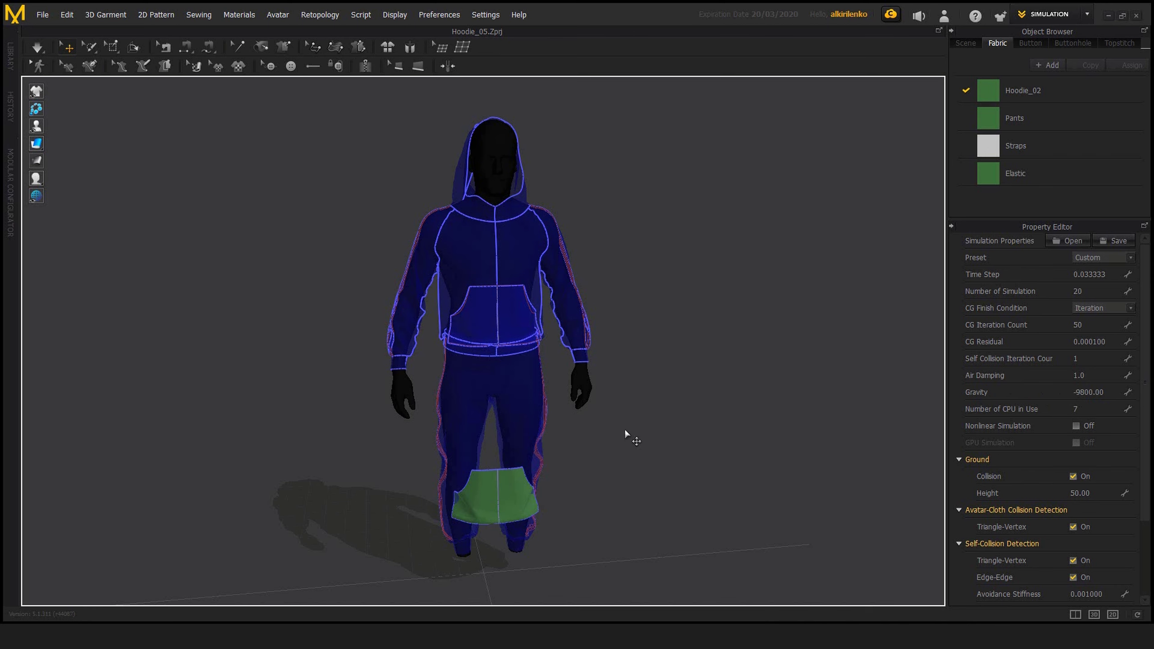
Step: Select the loose green pocket pattern in front of the legs and examine it from several angles
{"action": "middle_click_drag", "start_coordinate": [625, 430], "coordinate": [664, 349]}
{"action": "left_click", "coordinate": [539, 435]}
{"action": "right_click_drag", "start_coordinate": [646, 430], "coordinate": [680, 425]}
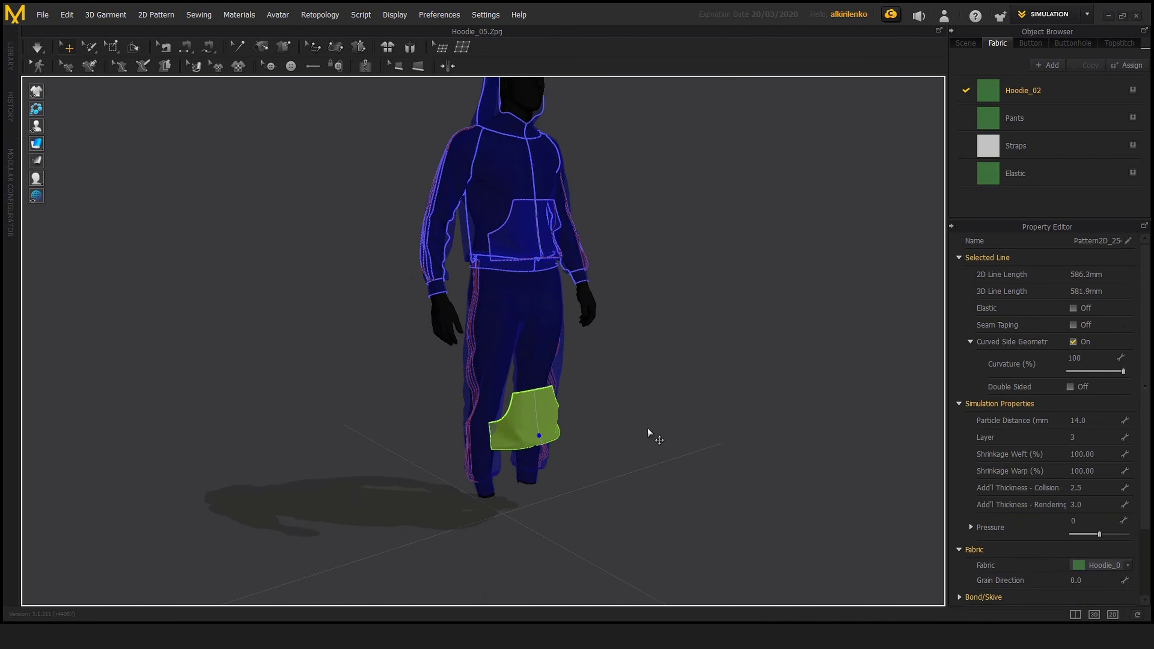
{"action": "right_click_drag", "start_coordinate": [592, 432], "coordinate": [566, 260]}
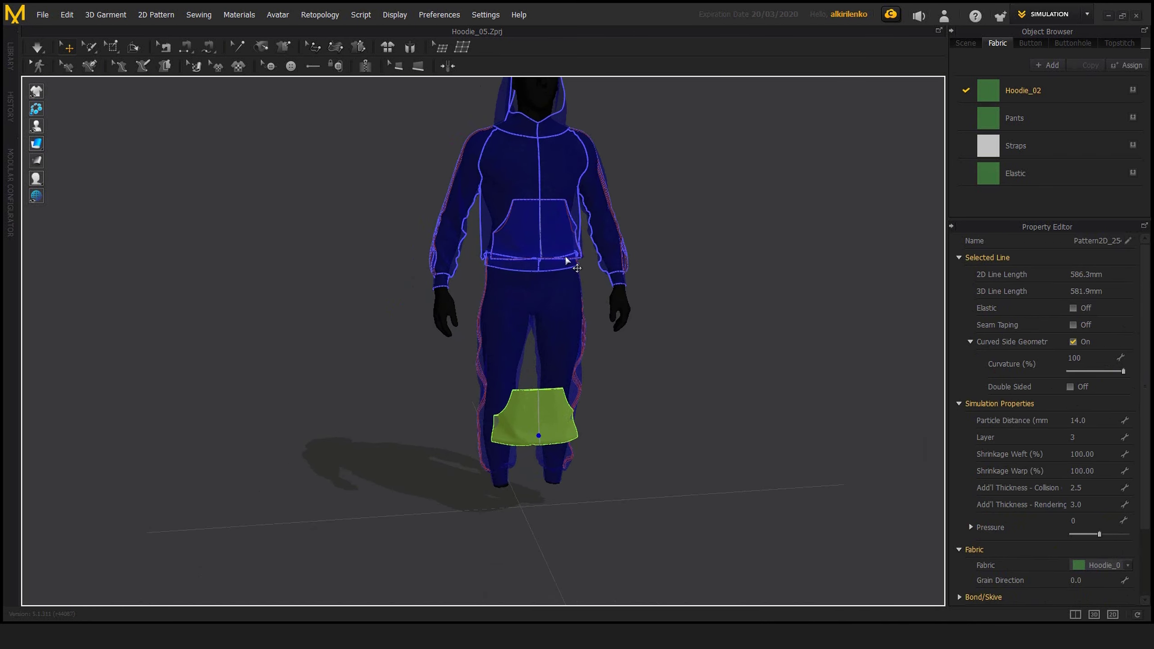
{"action": "right_click_drag", "start_coordinate": [459, 303], "coordinate": [509, 362]}
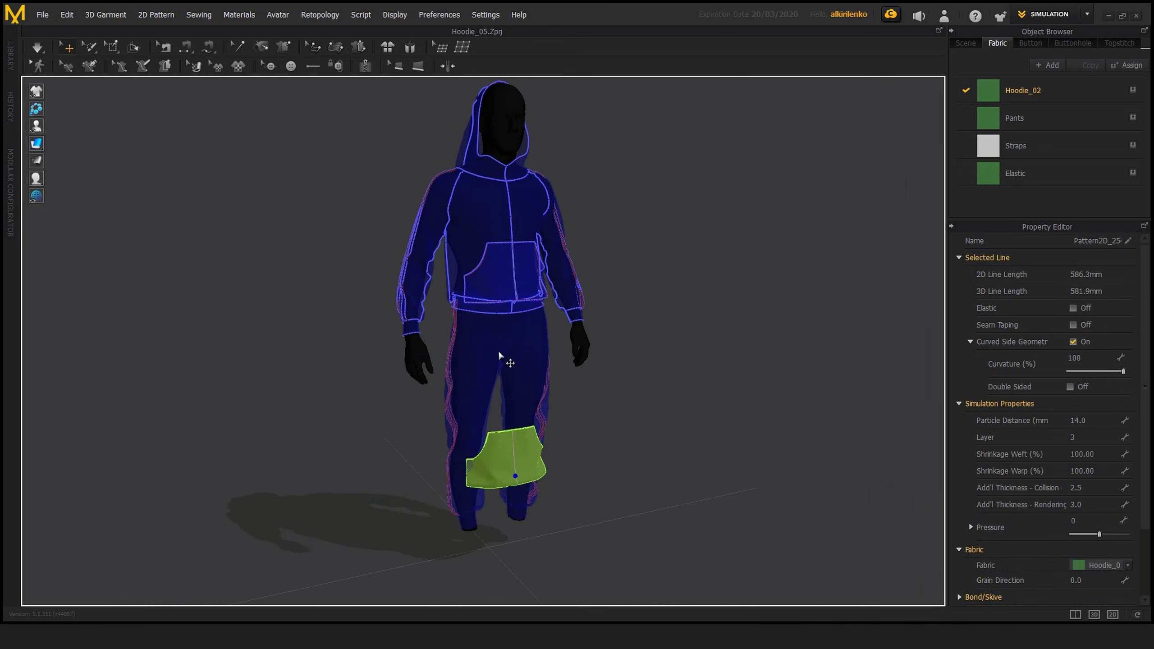
Step: Reopen the simulation properties and set the gravity to 0
{"action": "left_click", "coordinate": [454, 17]}
{"action": "left_click", "coordinate": [458, 156]}
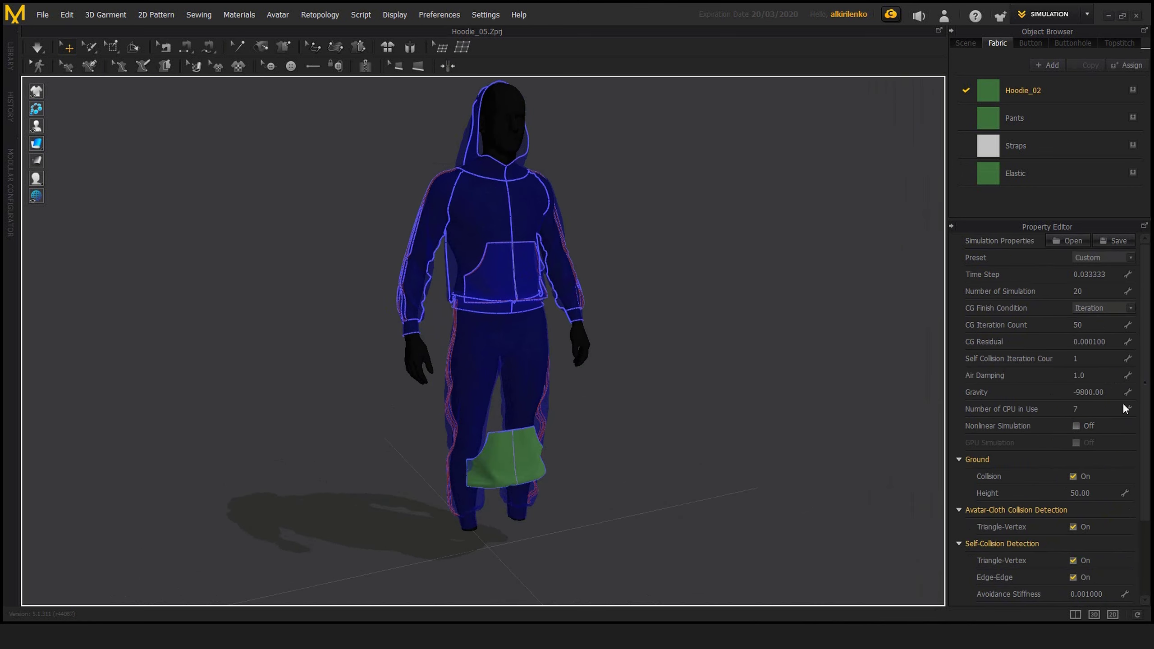
{"action": "left_click", "coordinate": [1108, 392]}
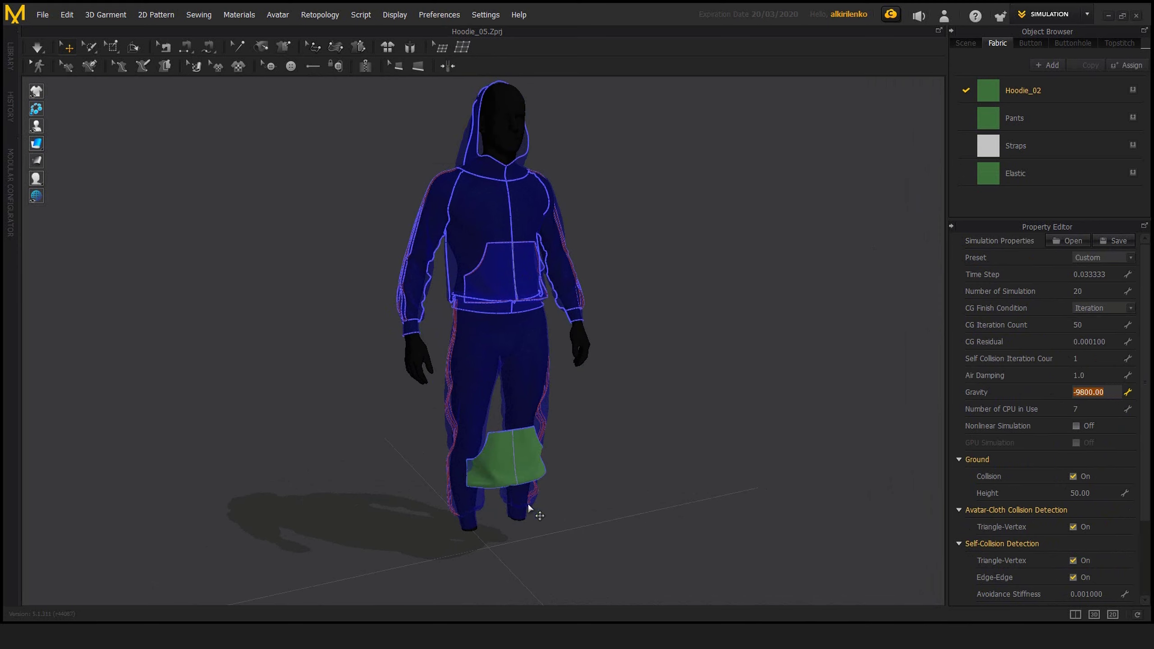
{"action": "left_click", "coordinate": [638, 415]}
{"action": "key", "text": "2"}
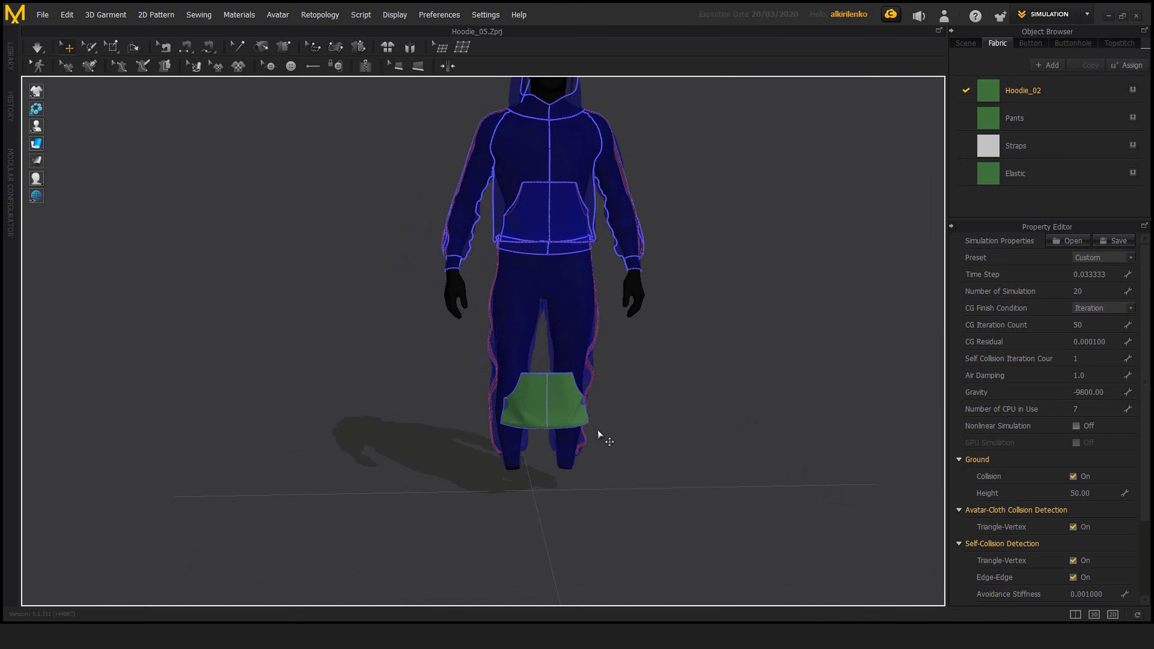
{"action": "left_click", "coordinate": [1105, 391]}
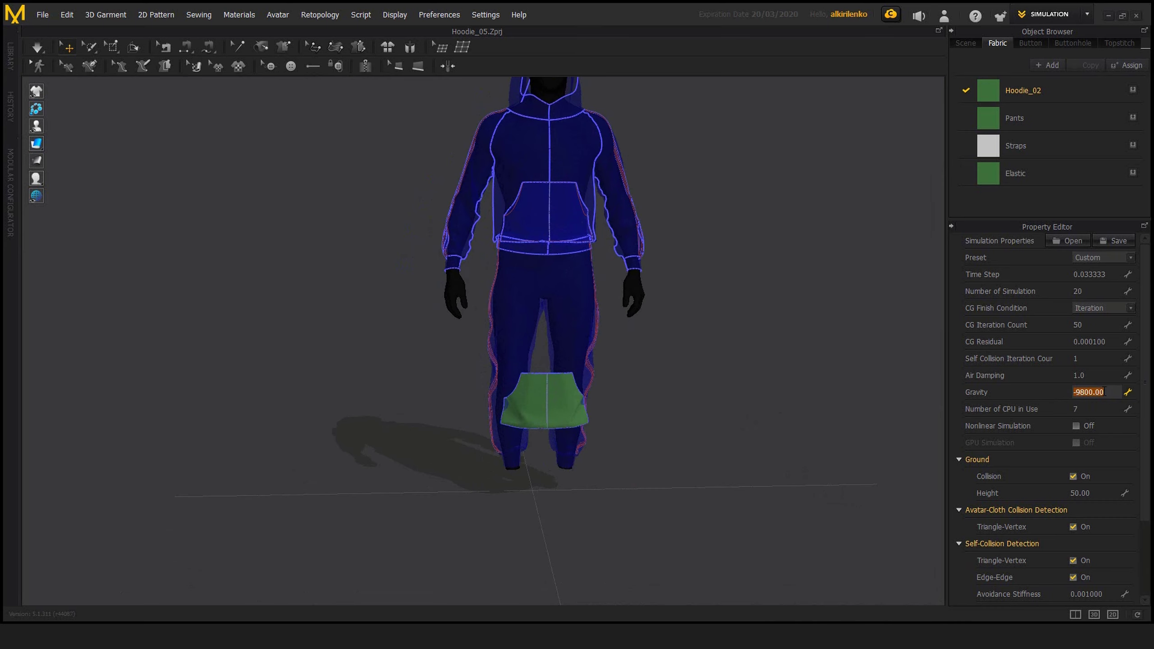
{"action": "type", "text": "0"}
{"action": "key", "text": "Return"}
{"action": "right_click_drag", "start_coordinate": [557, 426], "coordinate": [483, 392]}
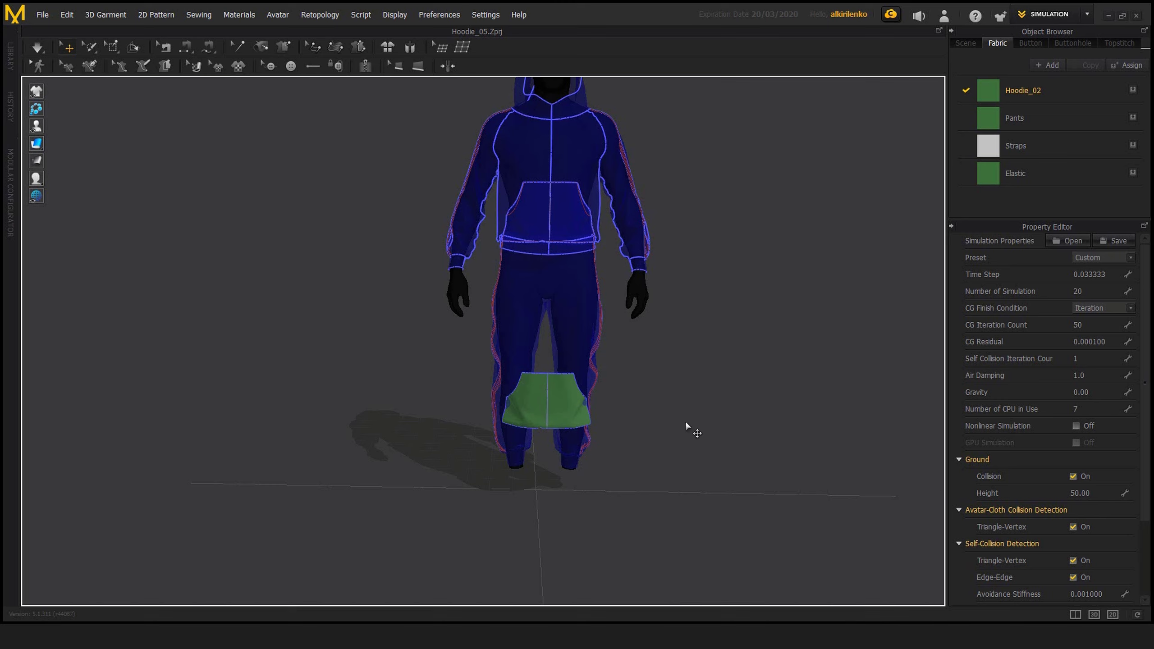
Step: Turn ground collision off in the simulation properties, inspect the avatar's feet, and turn collision back on
{"action": "scroll", "coordinate": [1149, 505], "scroll_direction": "down", "scroll_amount": 3}
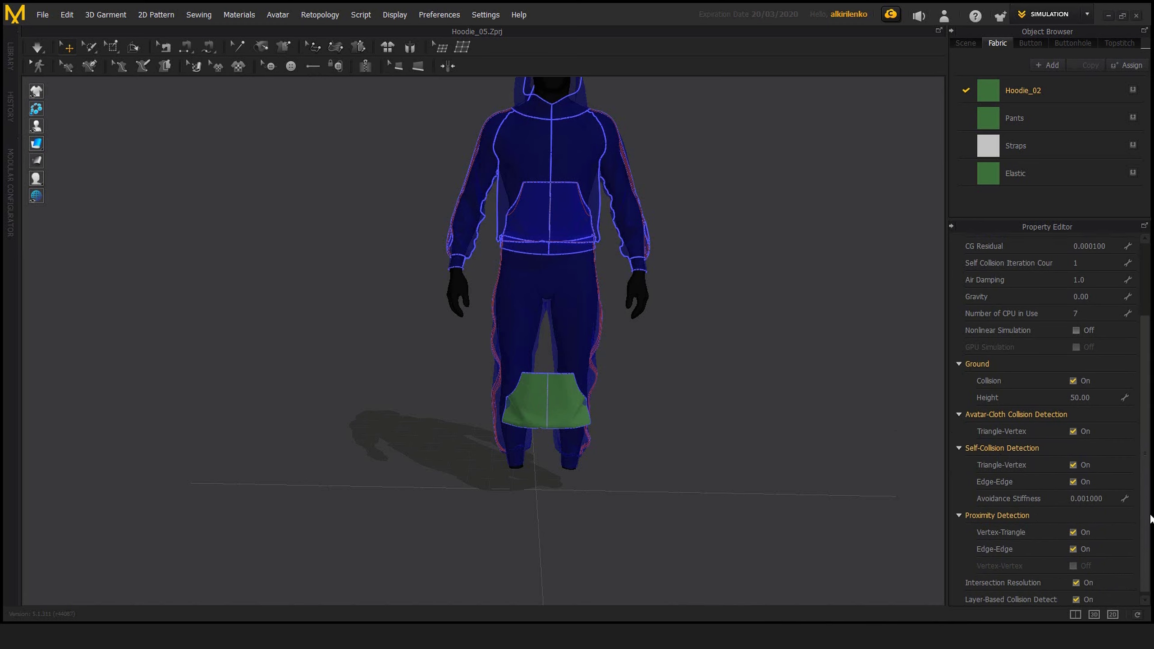
{"action": "scroll", "coordinate": [1146, 523], "scroll_direction": "up", "scroll_amount": 1}
{"action": "scroll", "coordinate": [1149, 522], "scroll_direction": "down", "scroll_amount": 1}
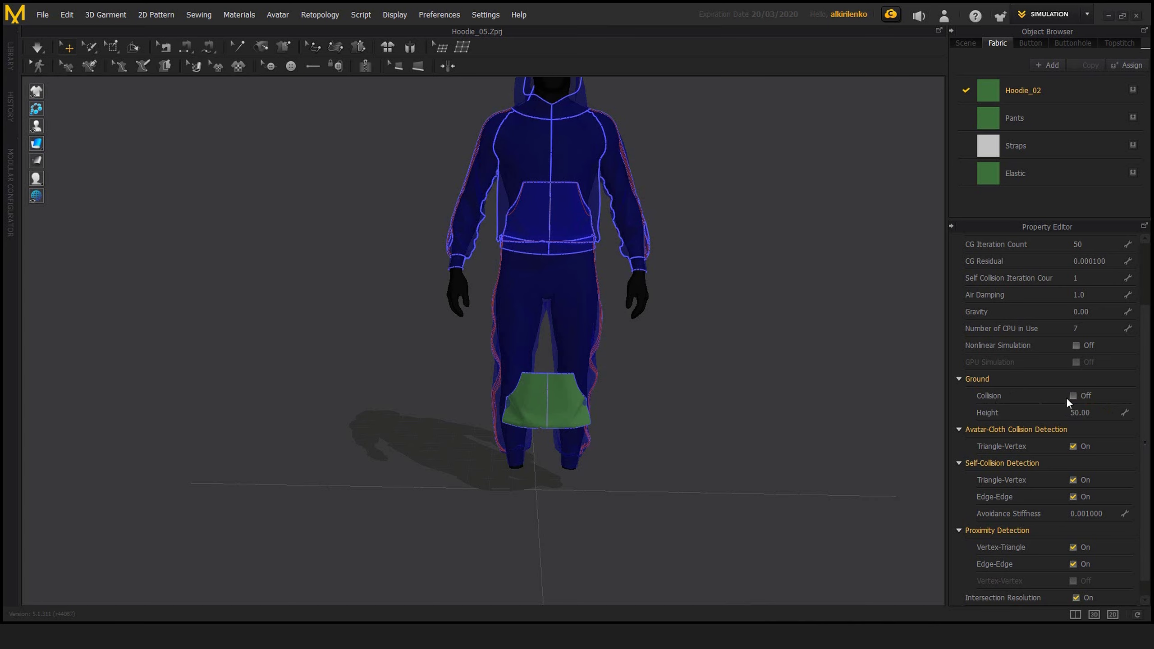
{"action": "right_click_drag", "start_coordinate": [610, 435], "coordinate": [572, 327]}
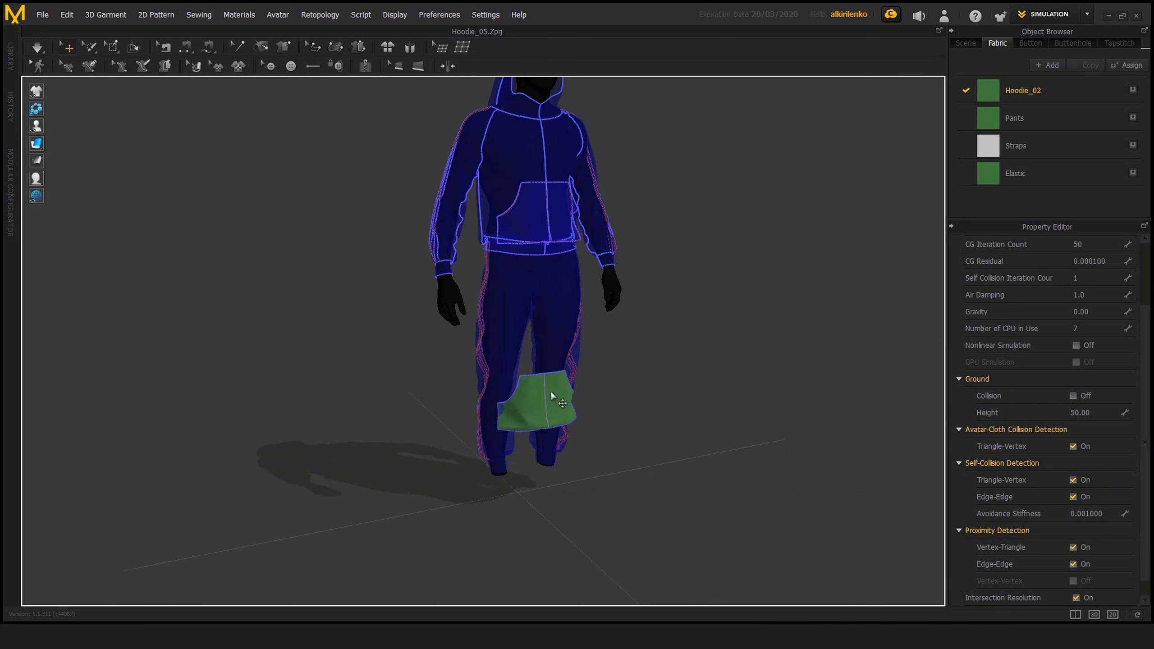
{"action": "right_click_drag", "start_coordinate": [616, 440], "coordinate": [570, 302]}
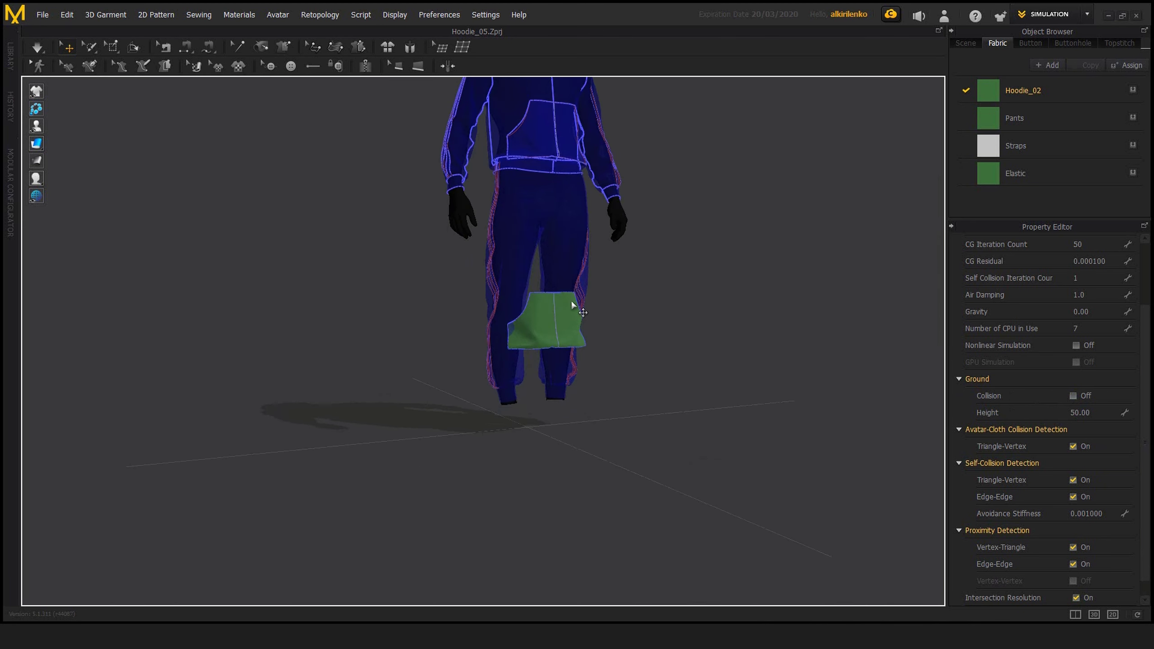
{"action": "left_click", "coordinate": [1073, 396]}
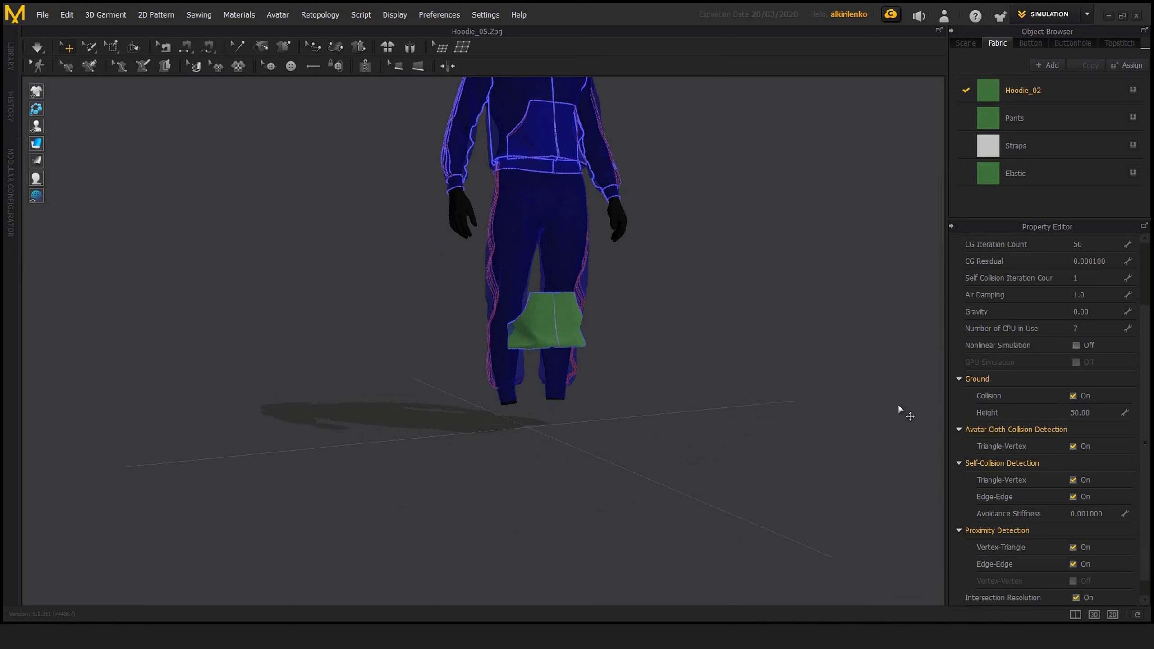
Step: Set the ground collision height to 0 and inspect the avatar's feet
{"action": "right_click_drag", "start_coordinate": [675, 443], "coordinate": [690, 464]}
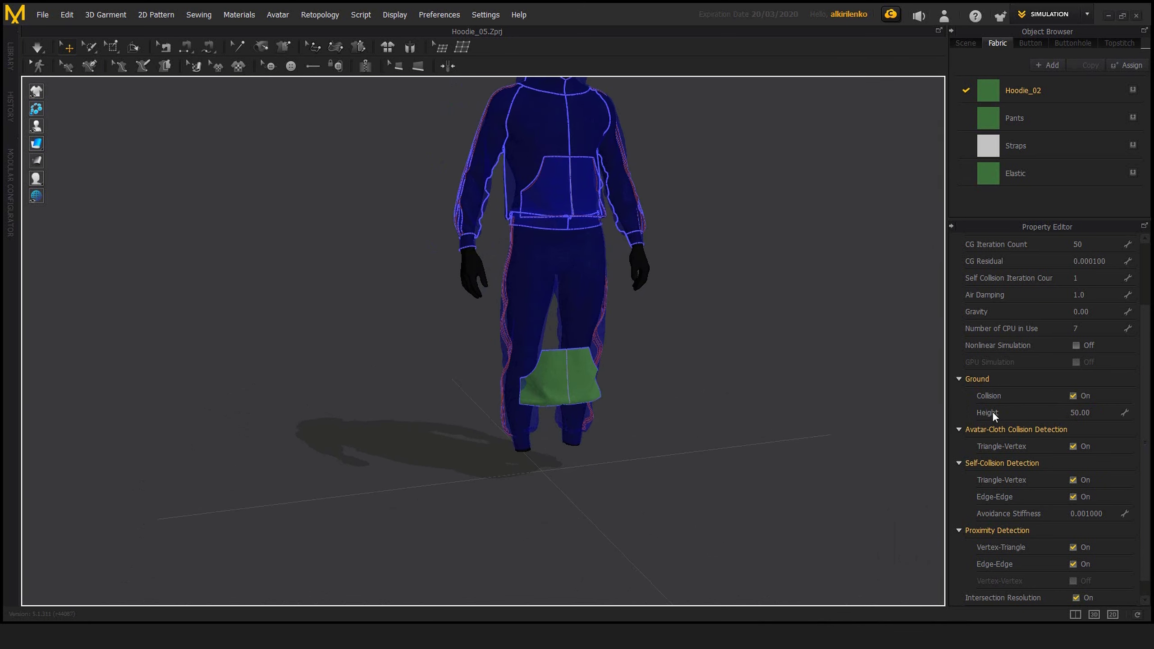
{"action": "middle_click_drag", "start_coordinate": [623, 420], "coordinate": [706, 412]}
{"action": "left_click", "coordinate": [1086, 413]}
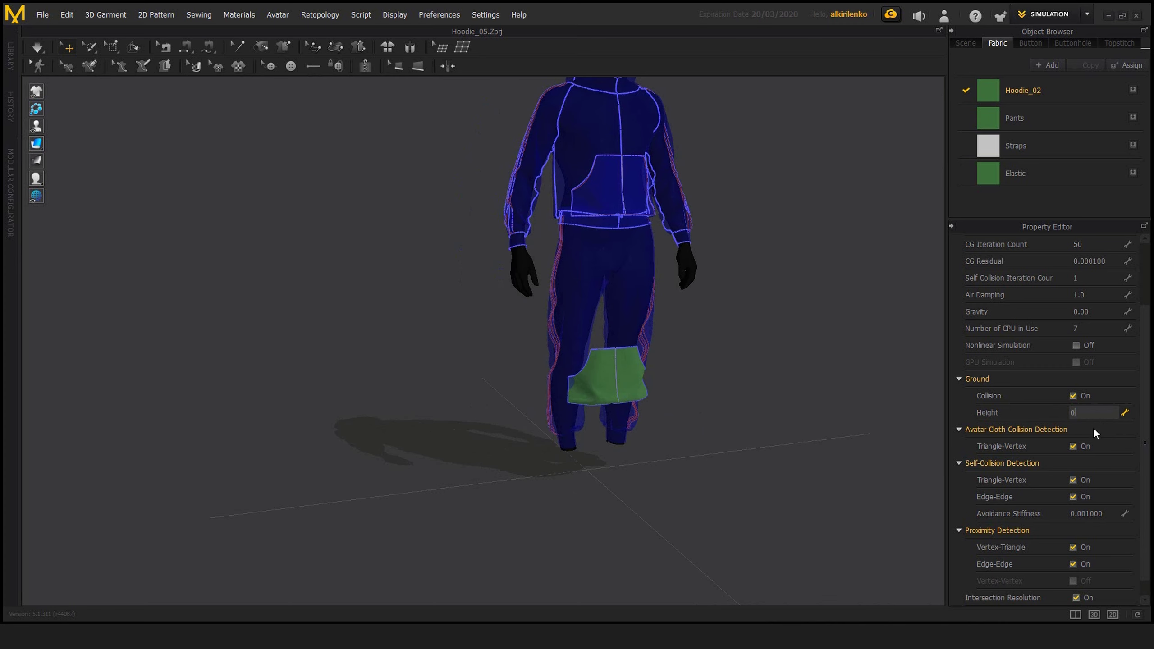
{"action": "right_click_drag", "start_coordinate": [772, 417], "coordinate": [854, 411]}
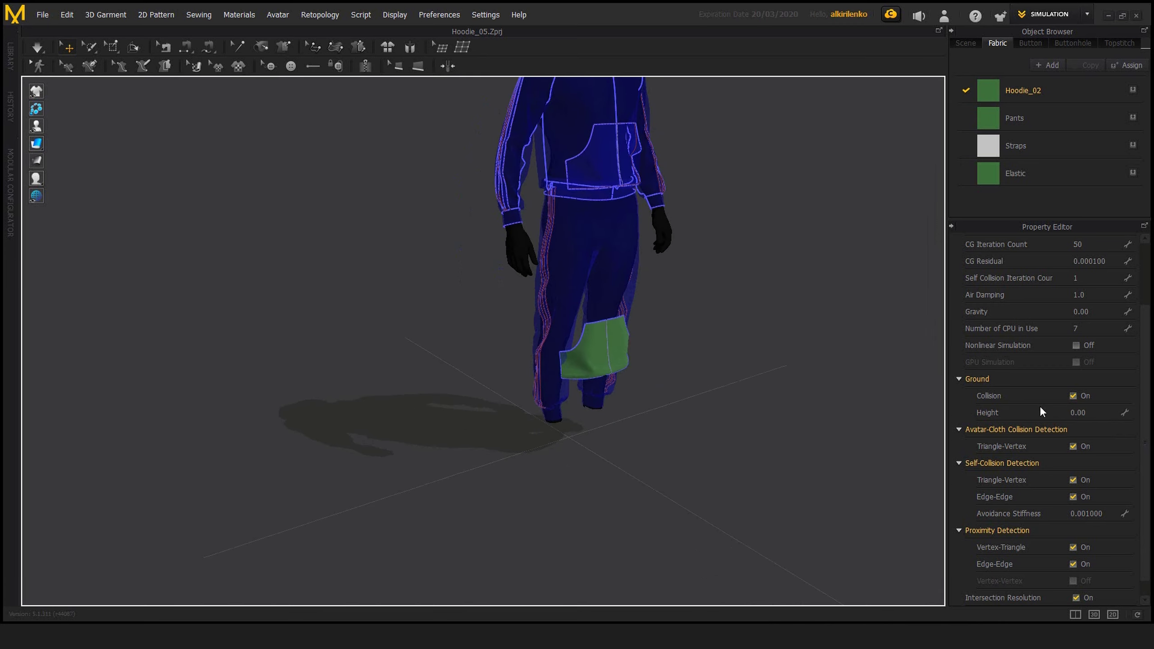
Step: Set the ground collision height to 100
{"action": "left_click", "coordinate": [1085, 412]}
{"action": "type", "text": "100"}
{"action": "key", "text": "Return"}
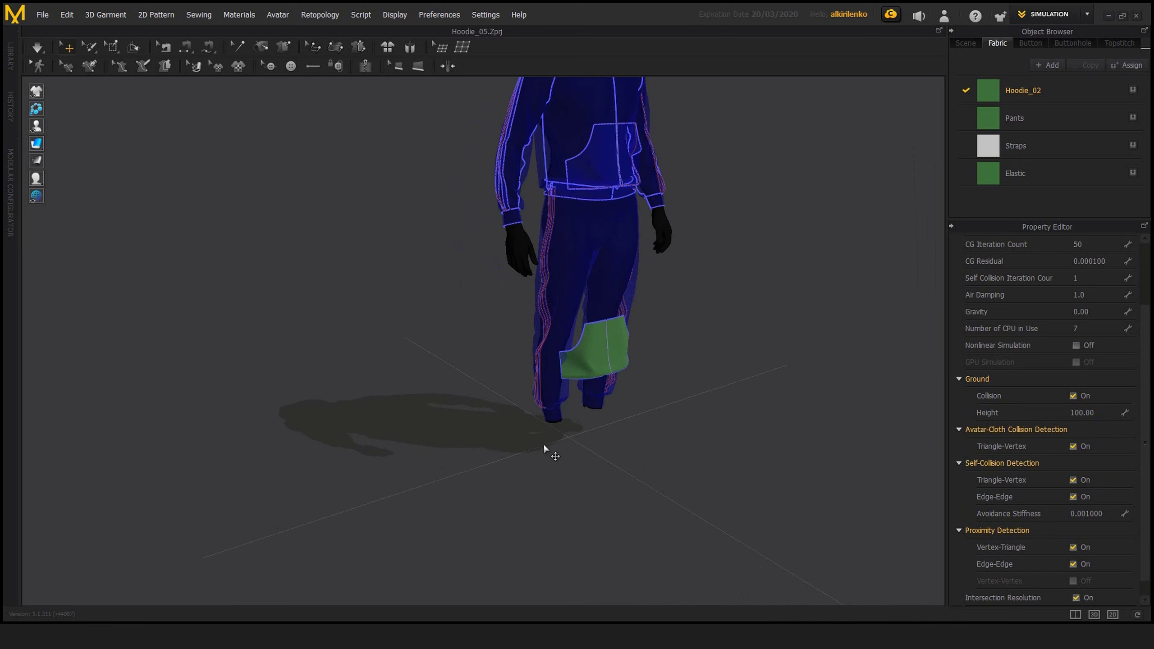
Step: Move the loose green pocket pattern forward, away from the avatar's legs, and deselect it
{"action": "right_click_drag", "start_coordinate": [585, 447], "coordinate": [693, 419]}
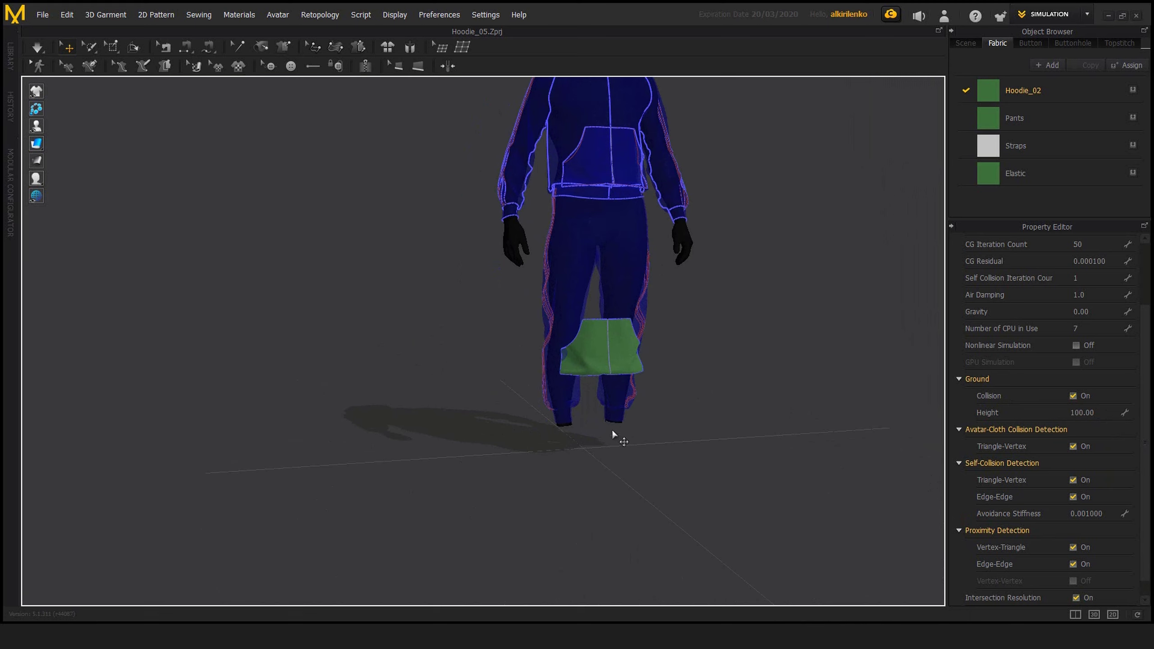
{"action": "right_click_drag", "start_coordinate": [675, 394], "coordinate": [647, 362]}
{"action": "left_click", "coordinate": [605, 362]}
{"action": "left_click_drag", "start_coordinate": [607, 365], "coordinate": [666, 358]}
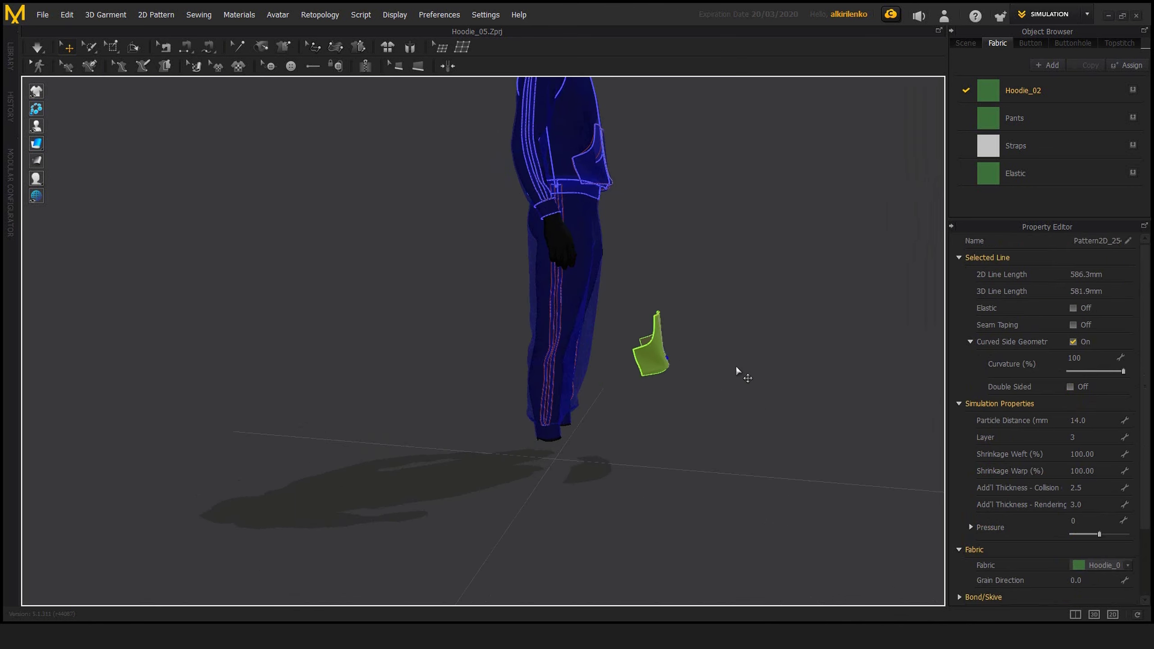
{"action": "left_click", "coordinate": [736, 365]}
{"action": "right_click_drag", "start_coordinate": [736, 364], "coordinate": [701, 380]}
Step: Run the simulation briefly with the current settings, stop it, and select the green pocket pattern
{"action": "key", "text": "space"}
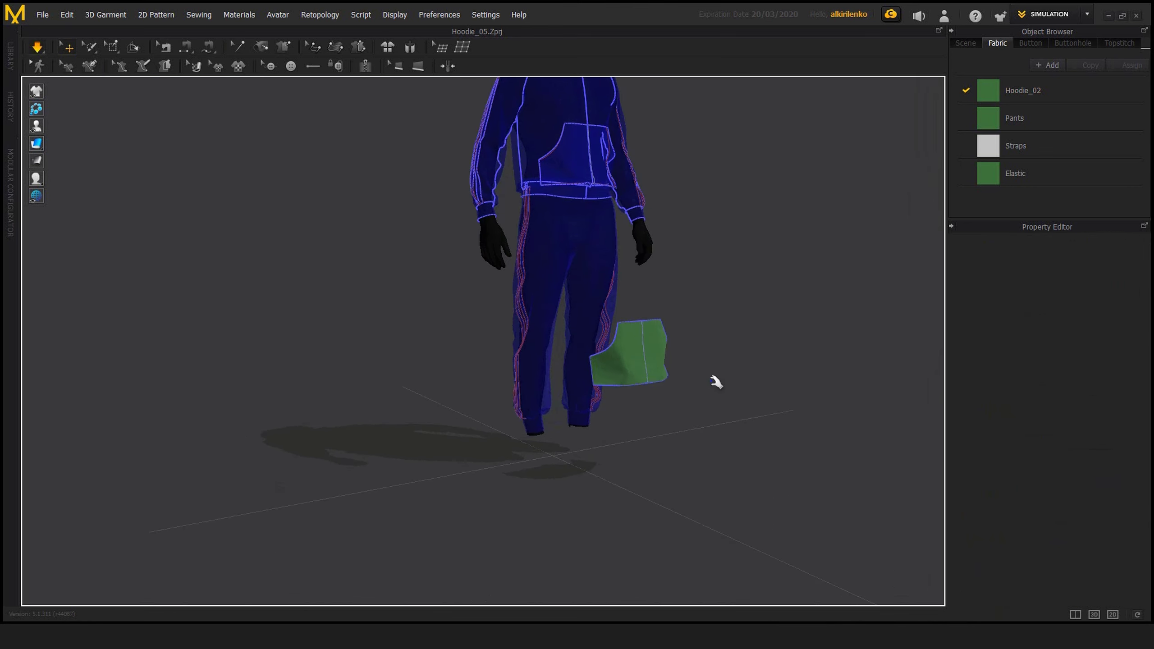
{"action": "key", "text": "space"}
{"action": "left_click", "coordinate": [660, 357]}
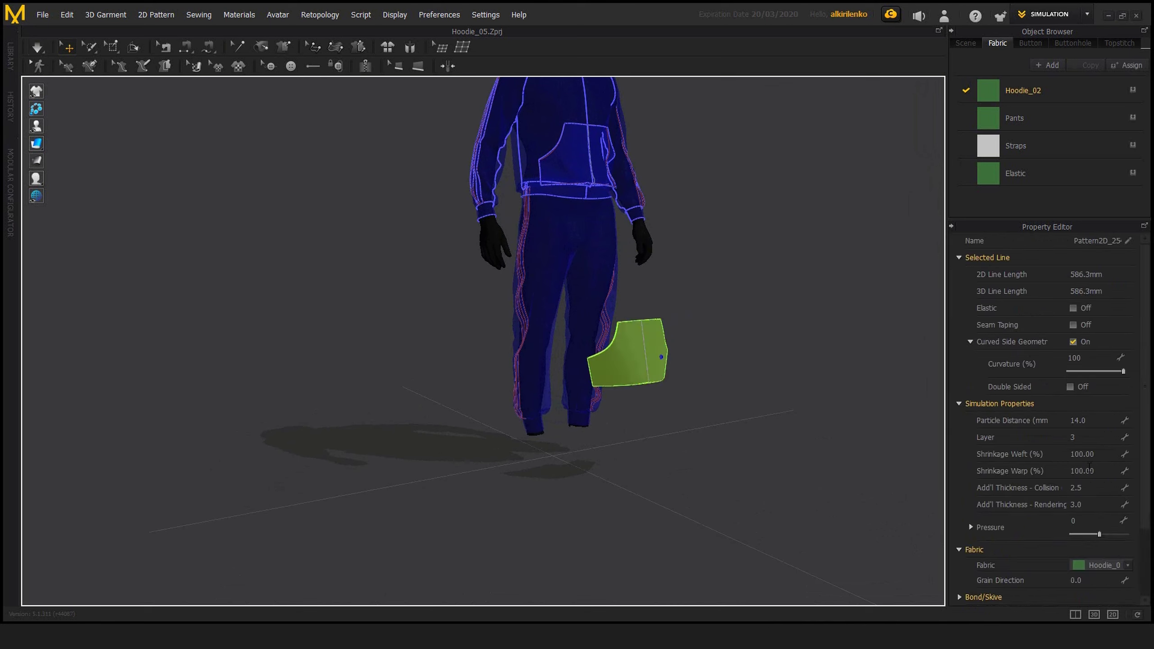
Step: Open the simulation properties and set the gravity to -9800
{"action": "left_click", "coordinate": [446, 16]}
{"action": "left_click", "coordinate": [459, 153]}
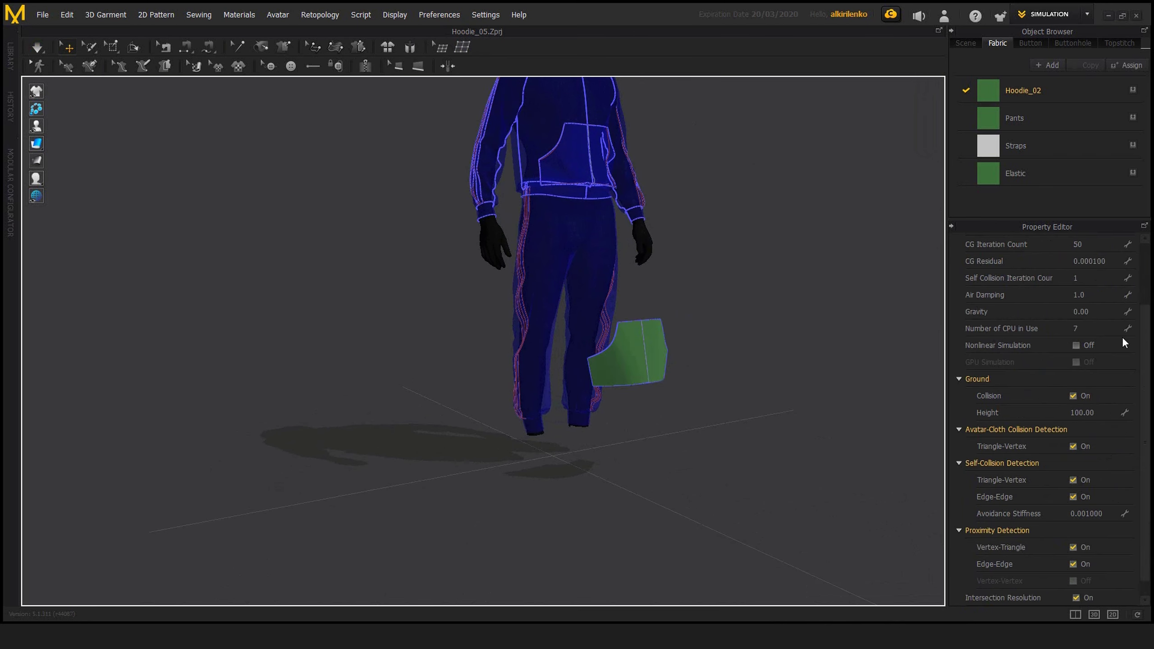
{"action": "scroll", "coordinate": [1108, 345], "scroll_direction": "up", "scroll_amount": 3}
{"action": "left_click", "coordinate": [1099, 394]}
{"action": "type", "text": "-9800"}
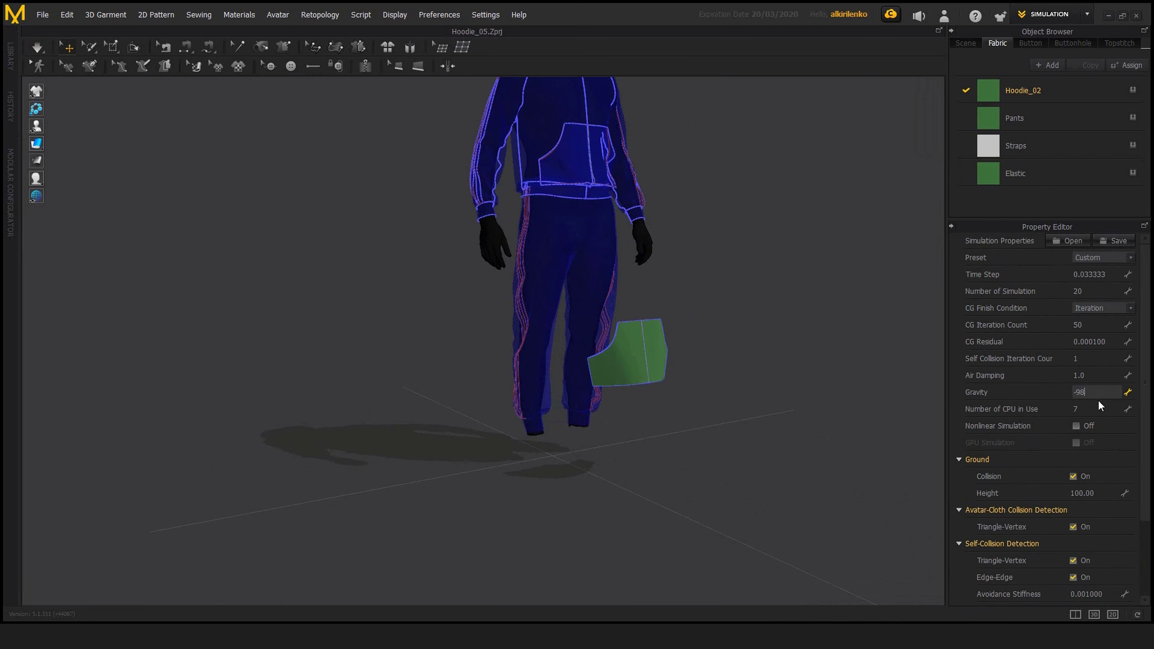
{"action": "key", "text": "Return"}
Step: Run the simulation to drop the loose green pocket pattern onto the raised ground, stop it, and inspect the pocket from several angles
{"action": "key", "text": "space"}
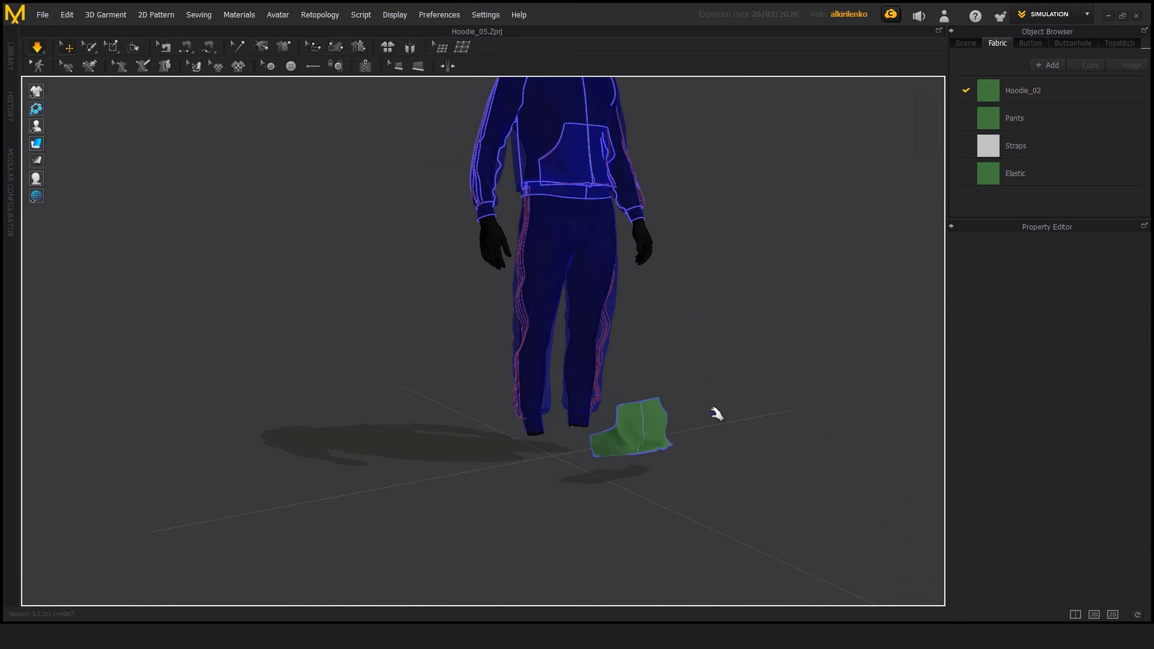
{"action": "right_click_drag", "start_coordinate": [716, 412], "coordinate": [767, 409]}
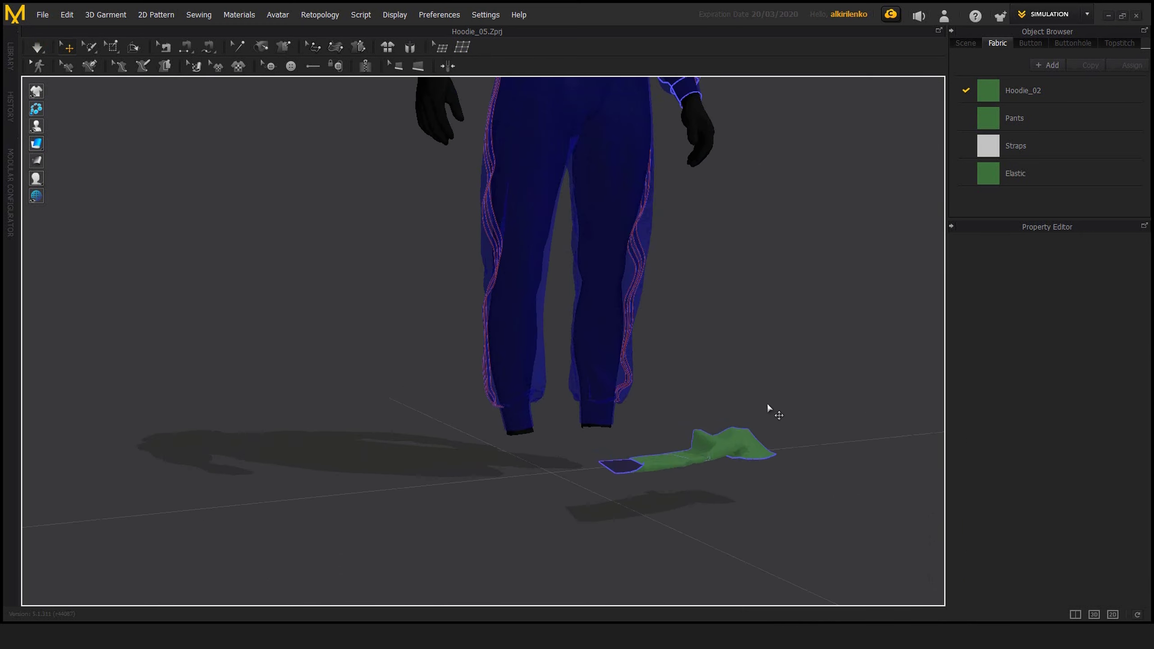
{"action": "right_click_drag", "start_coordinate": [677, 394], "coordinate": [613, 448]}
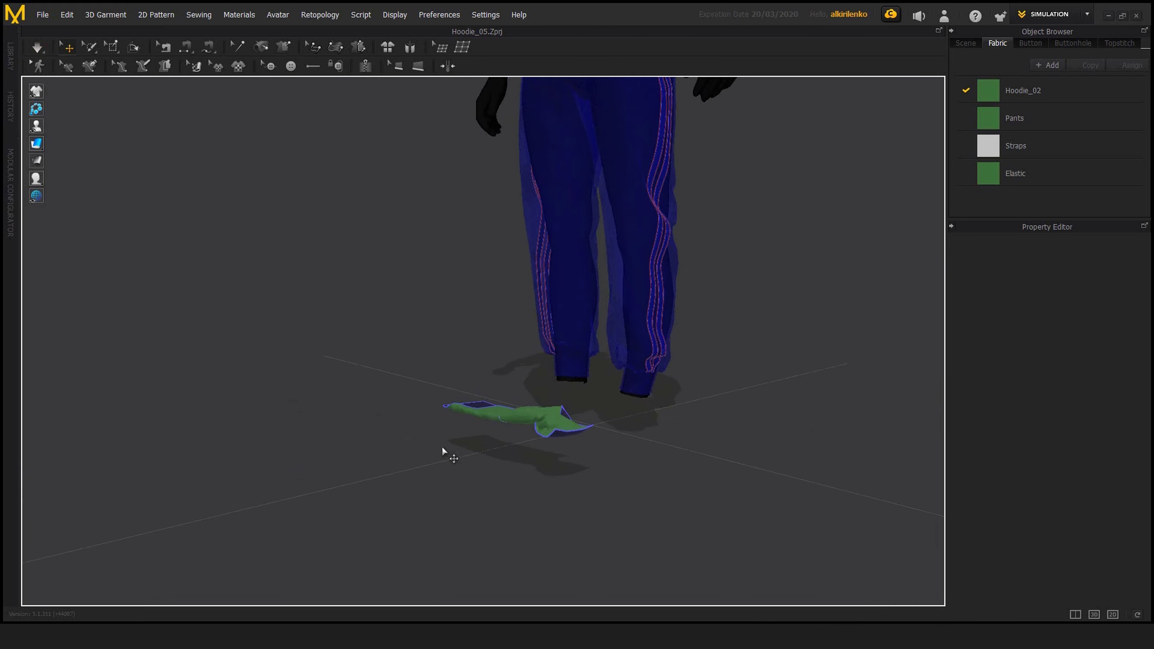
{"action": "right_click_drag", "start_coordinate": [594, 353], "coordinate": [682, 415]}
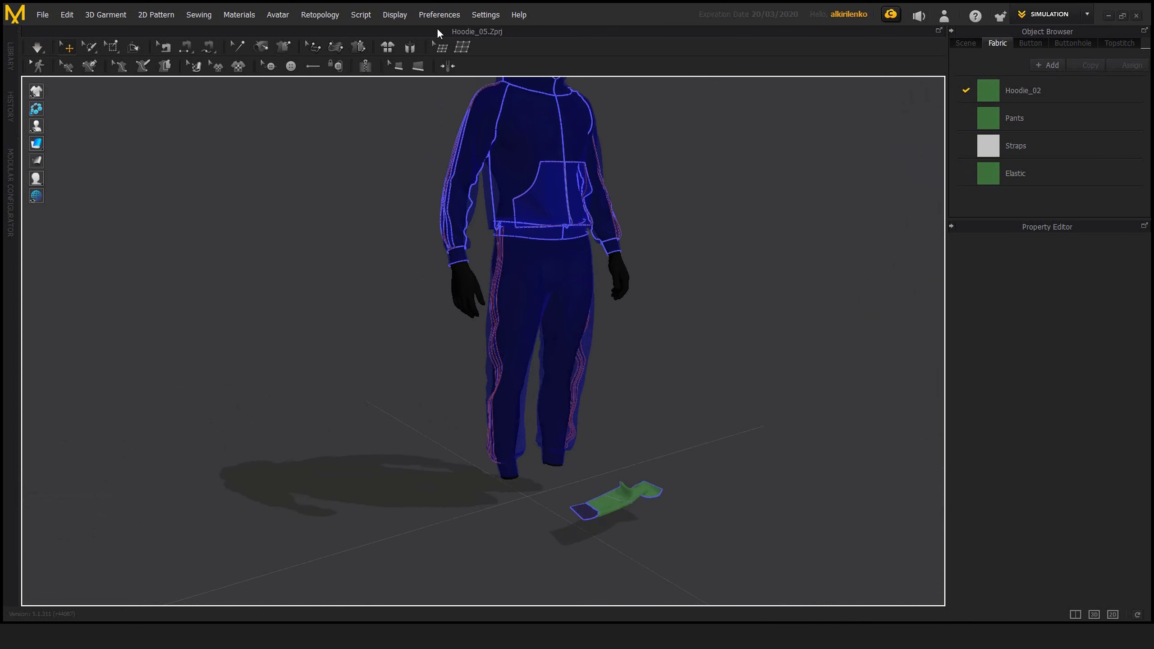
Step: Reopen the simulation properties and bring the whole avatar and the fallen pocket pattern into view
{"action": "left_click", "coordinate": [441, 15]}
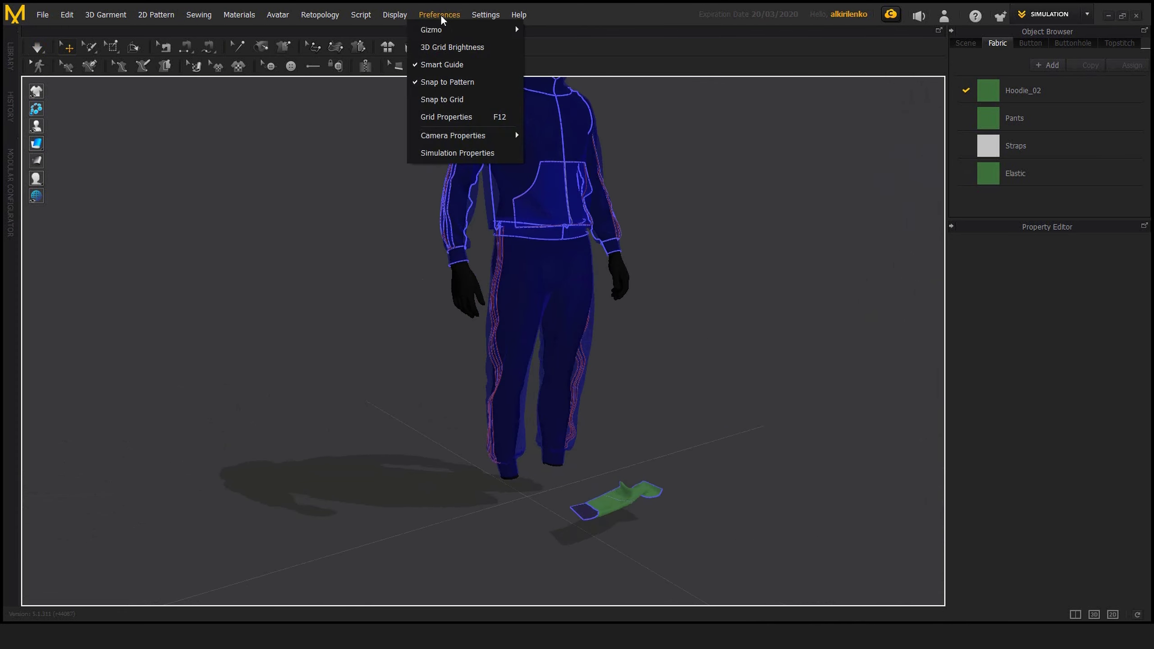
{"action": "left_click", "coordinate": [448, 153]}
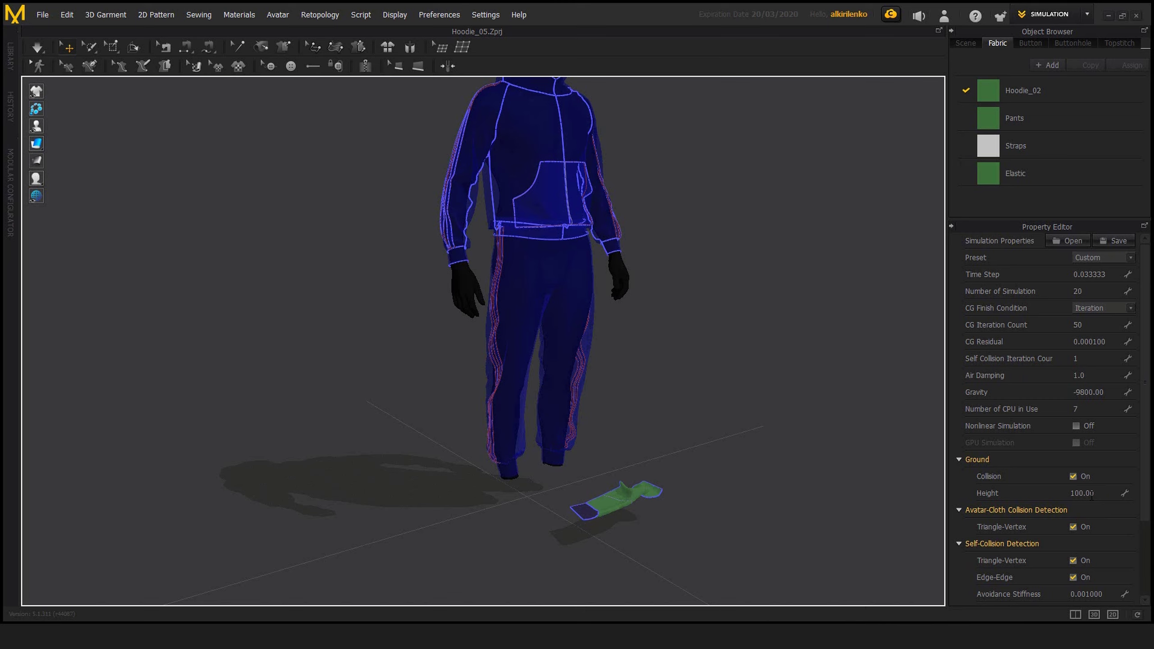
{"action": "middle_click_drag", "start_coordinate": [661, 386], "coordinate": [665, 430]}
{"action": "right_click_drag", "start_coordinate": [665, 431], "coordinate": [626, 400]}
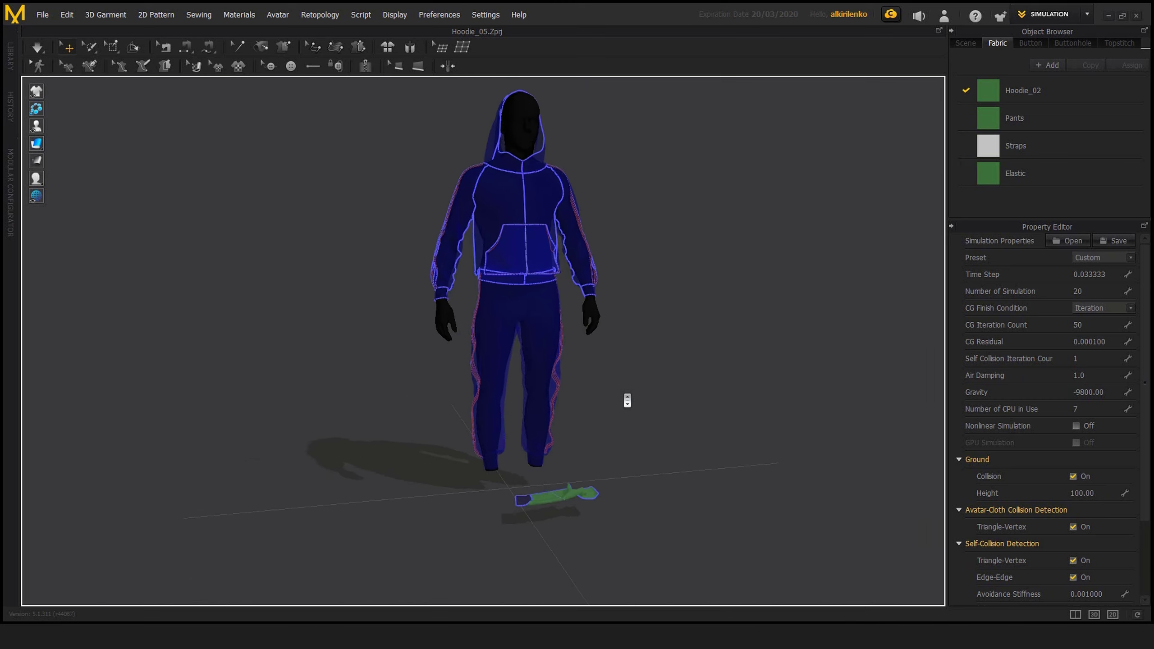